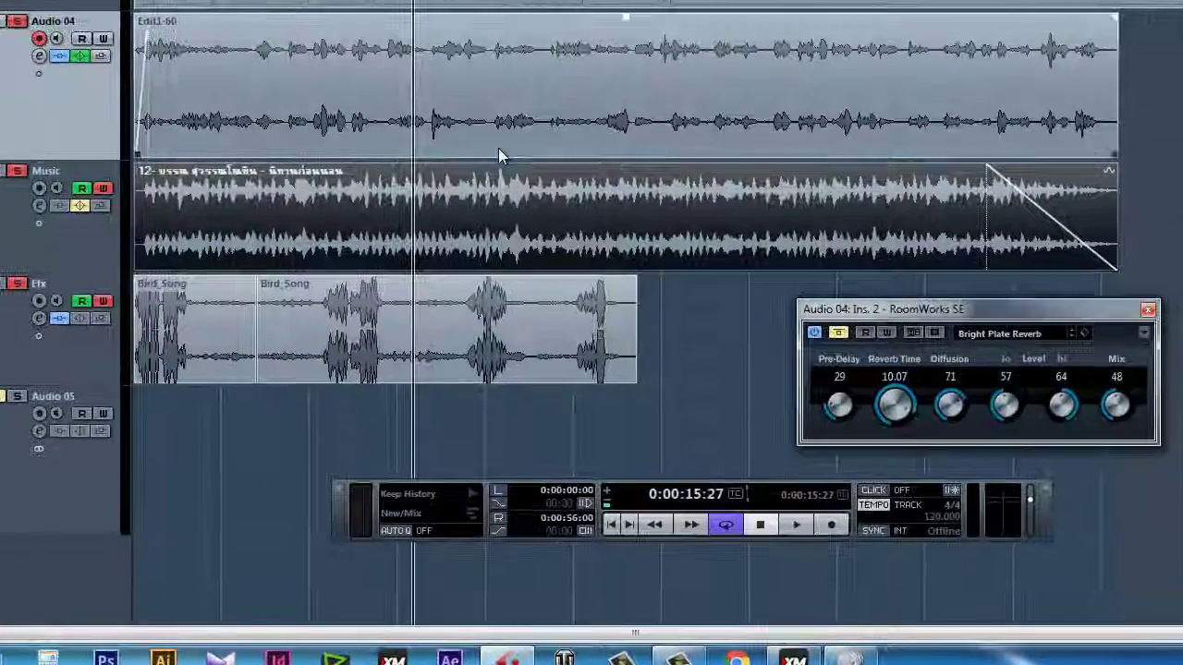
# - Play back the mix from about 15 to 23 seconds
pyautogui.press('space')
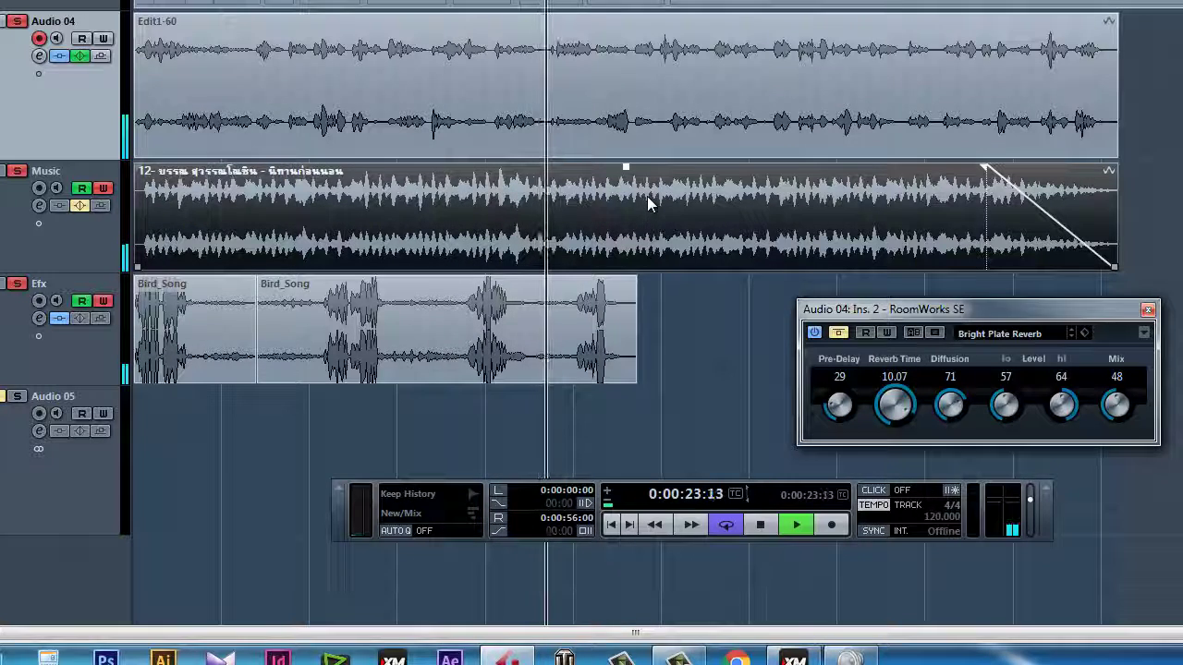
pyautogui.press('space')
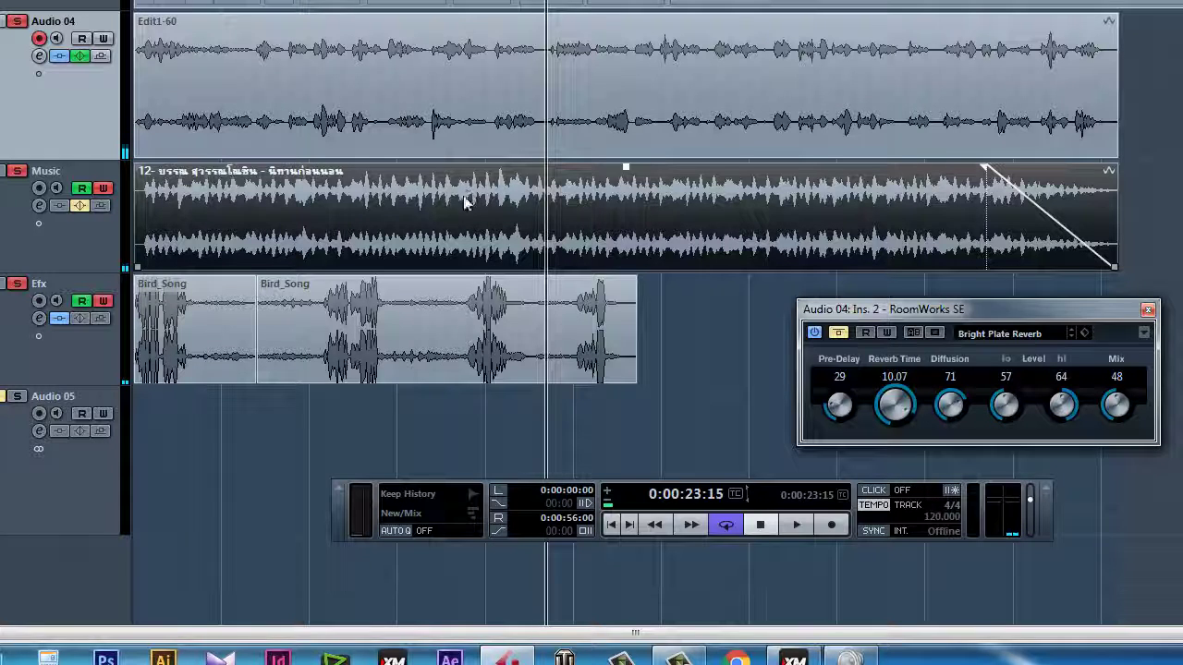
# - Select the Music track, close the RoomWorks SE window, and show the track's automation lane
pyautogui.click(59, 232)
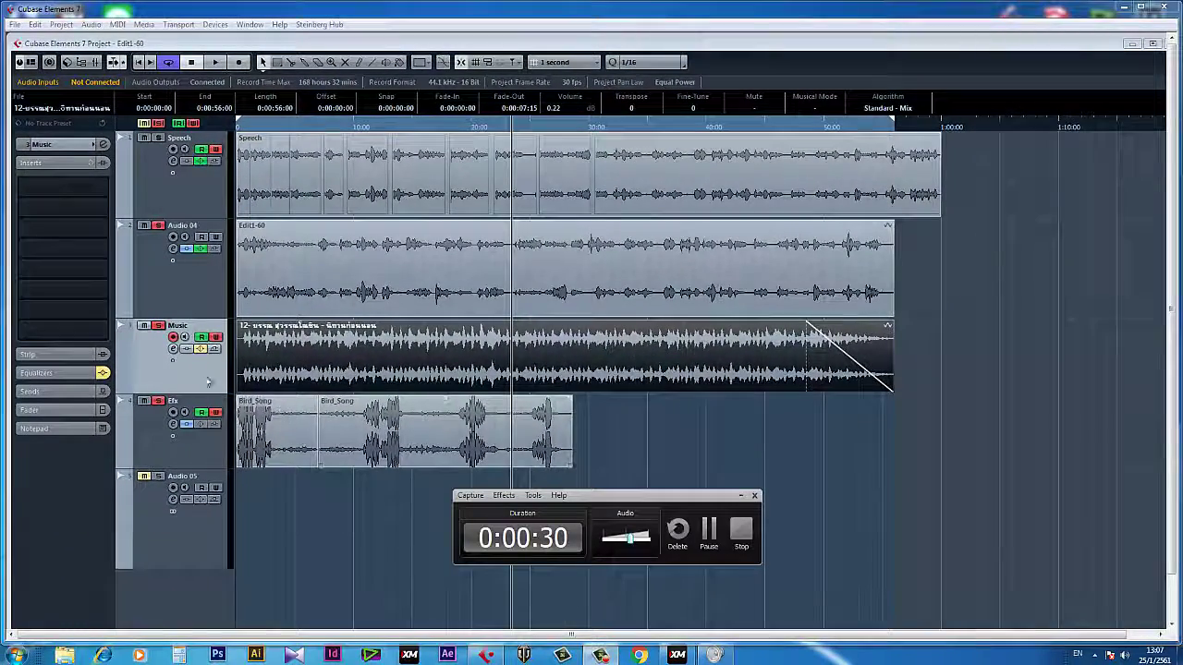
pyautogui.click(193, 377)
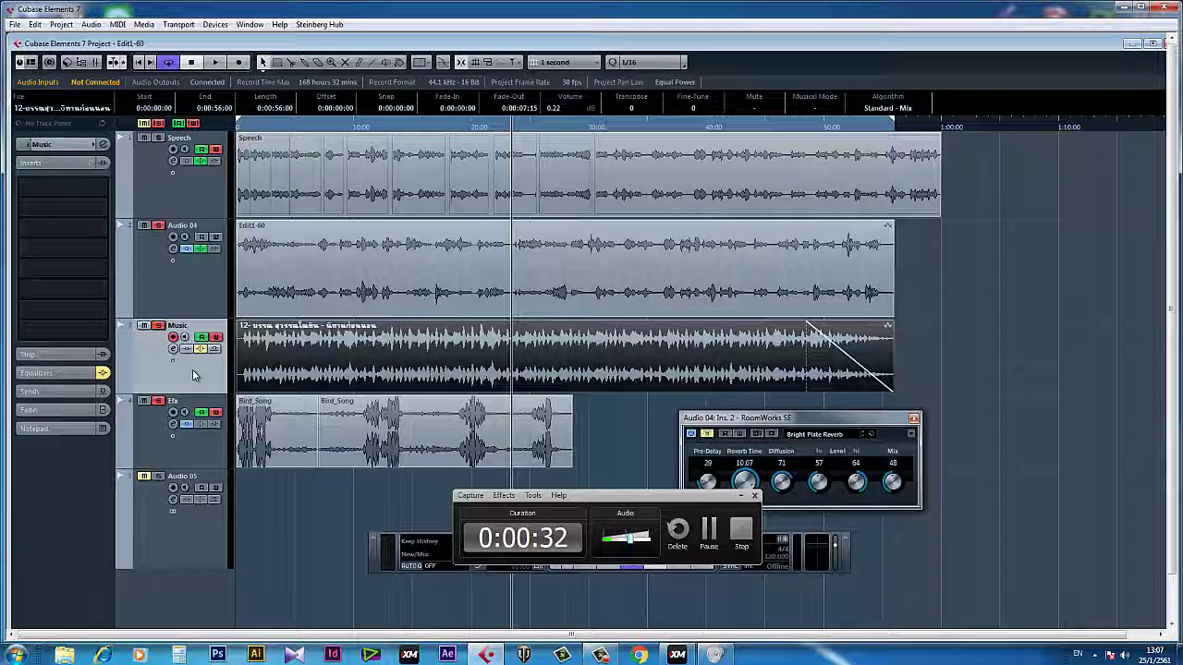
pyautogui.rightClick(193, 376)
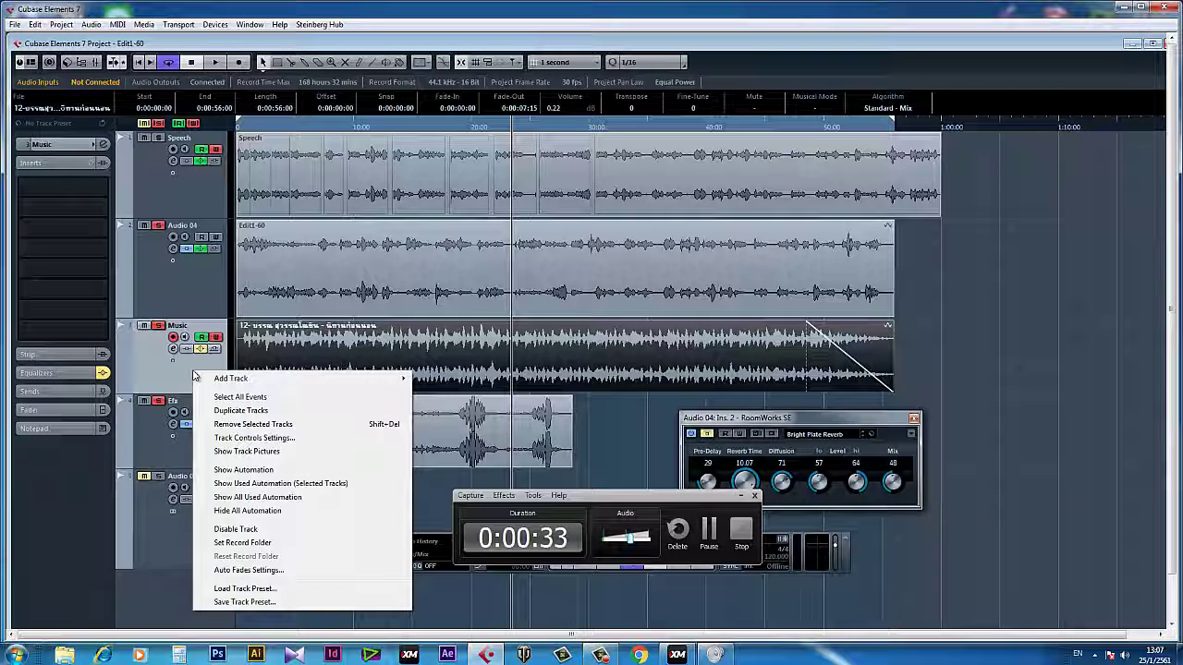
pyautogui.click(914, 419)
pyautogui.rightClick(194, 375)
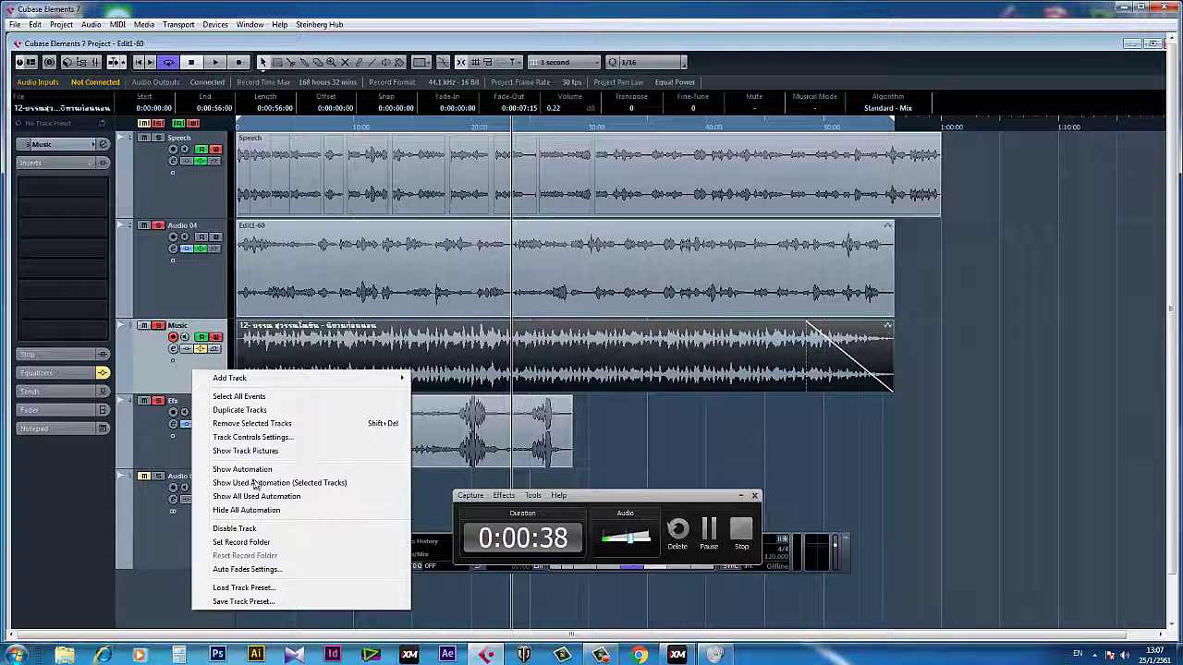
pyautogui.click(250, 469)
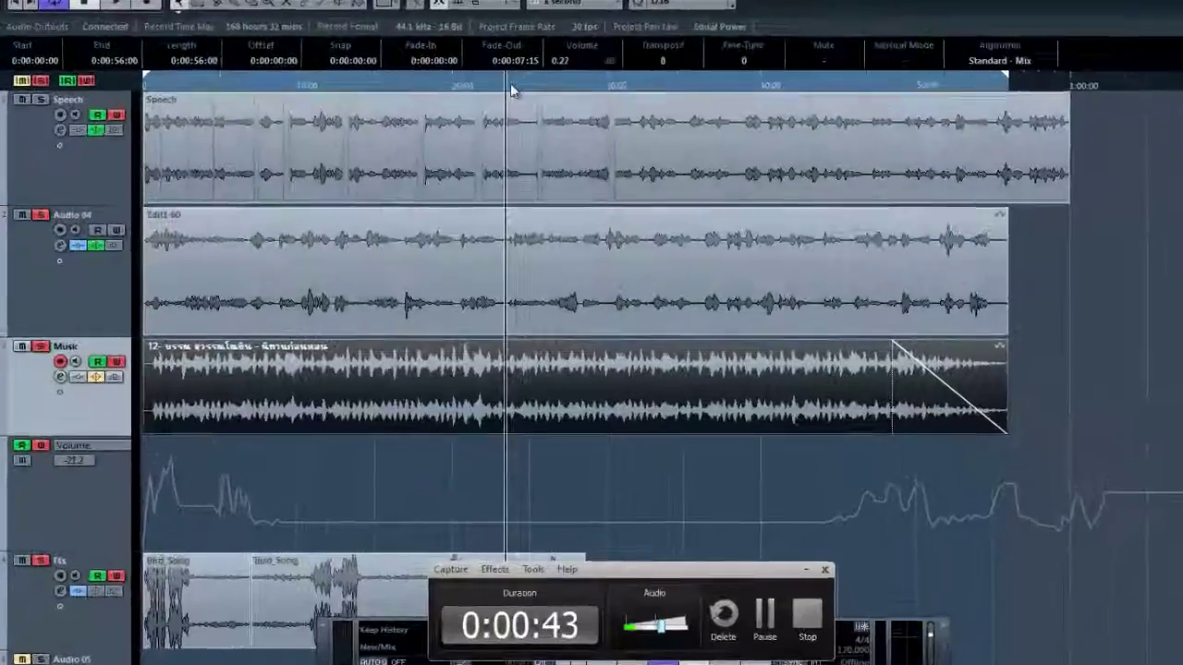
# - Delete the existing volume automation points of the Music track
pyautogui.press('space')
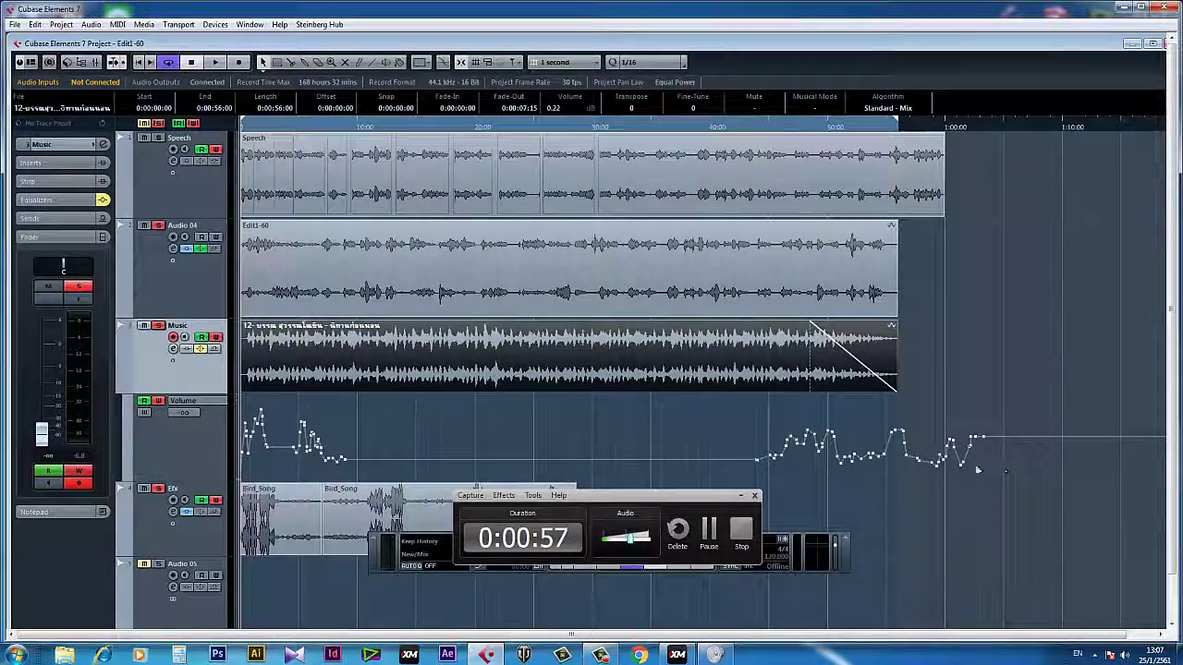
pyautogui.moveTo(1005, 468); pyautogui.dragTo(230, 402)
pyautogui.press('Delete')
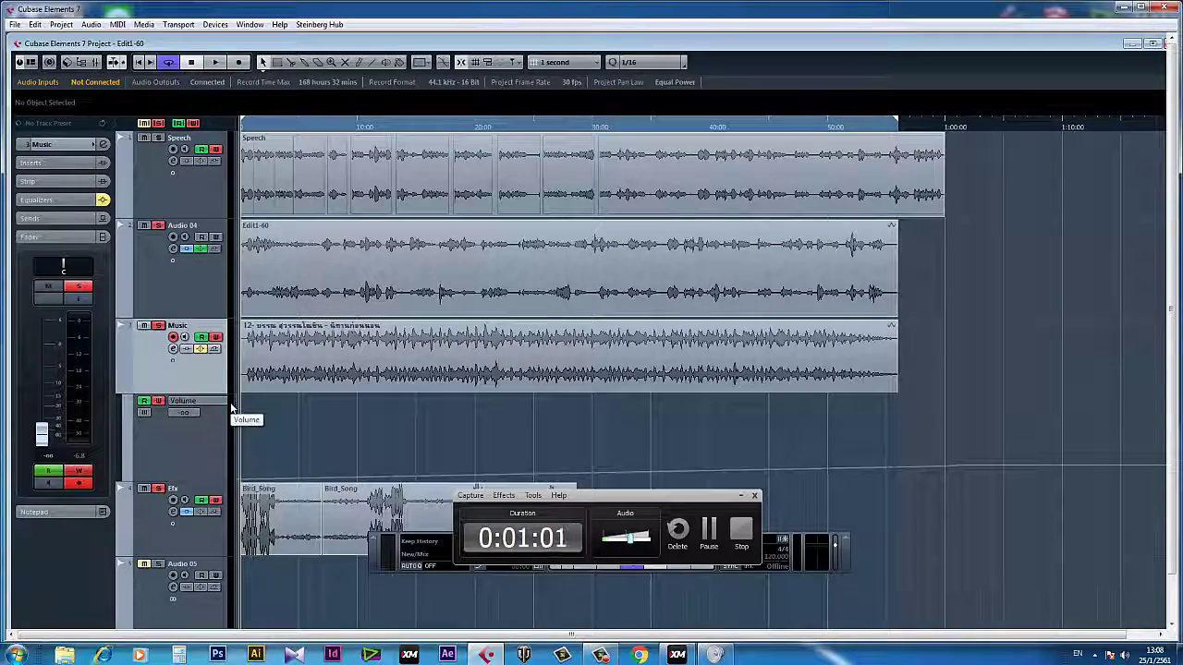
# - Level the Music track's volume automation at about -5.5 dB by raising its start and end points and deleting the leftover last point
pyautogui.click(252, 480)
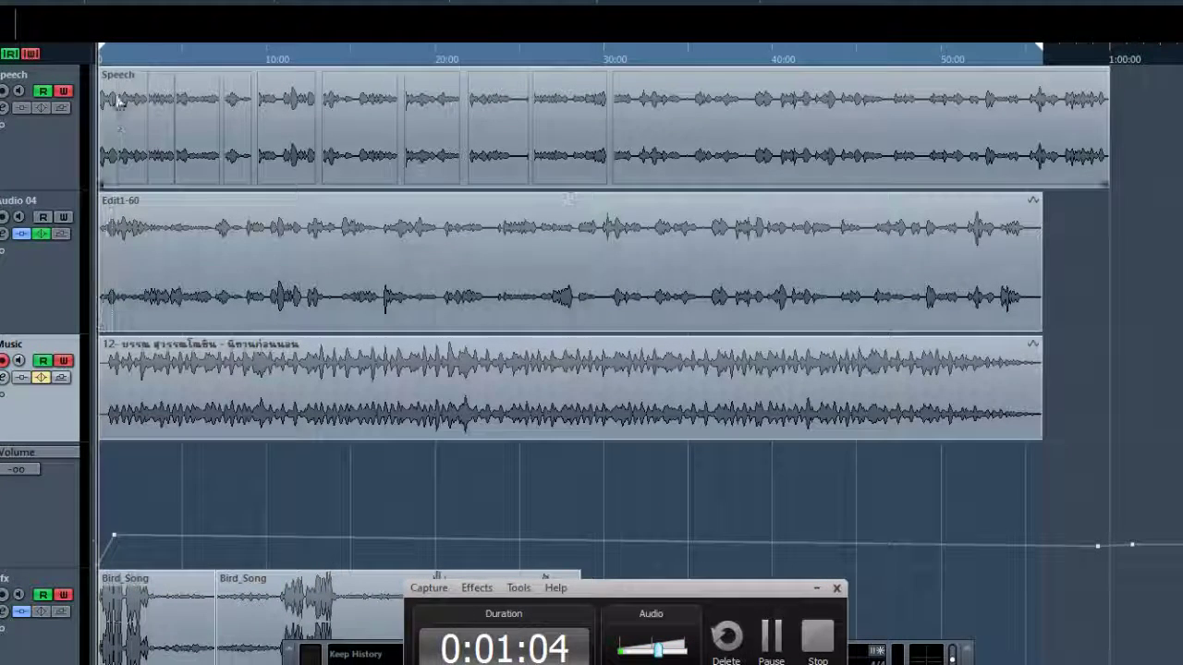
pyautogui.press('space')
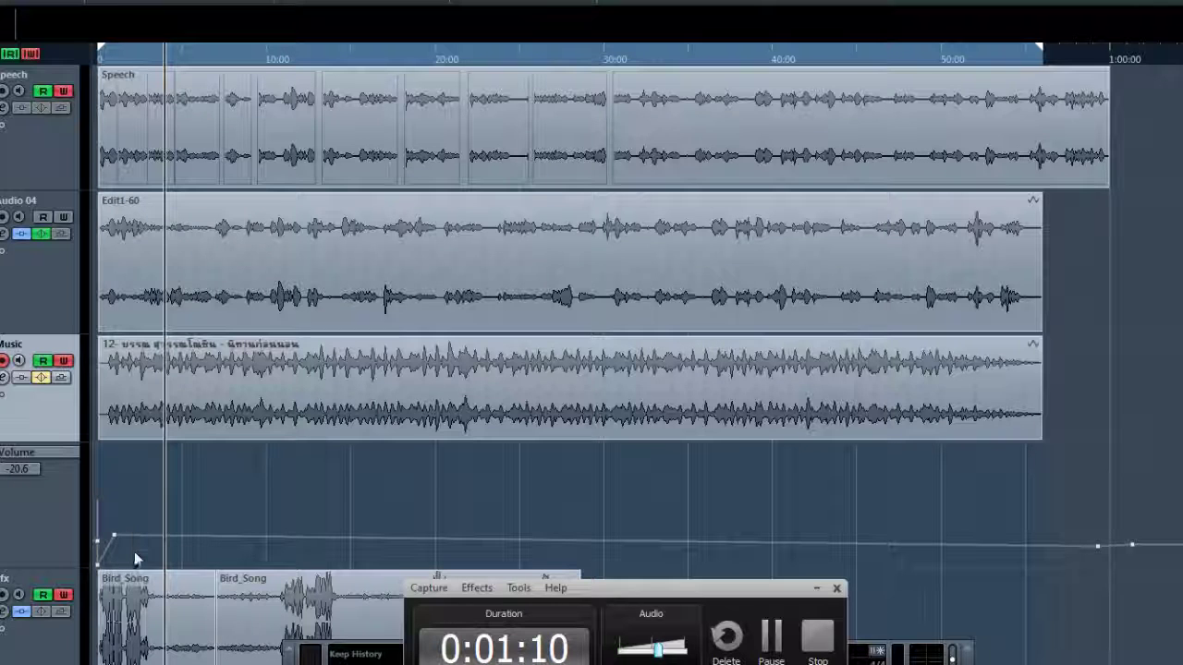
pyautogui.scroll(-5, 55, 499)
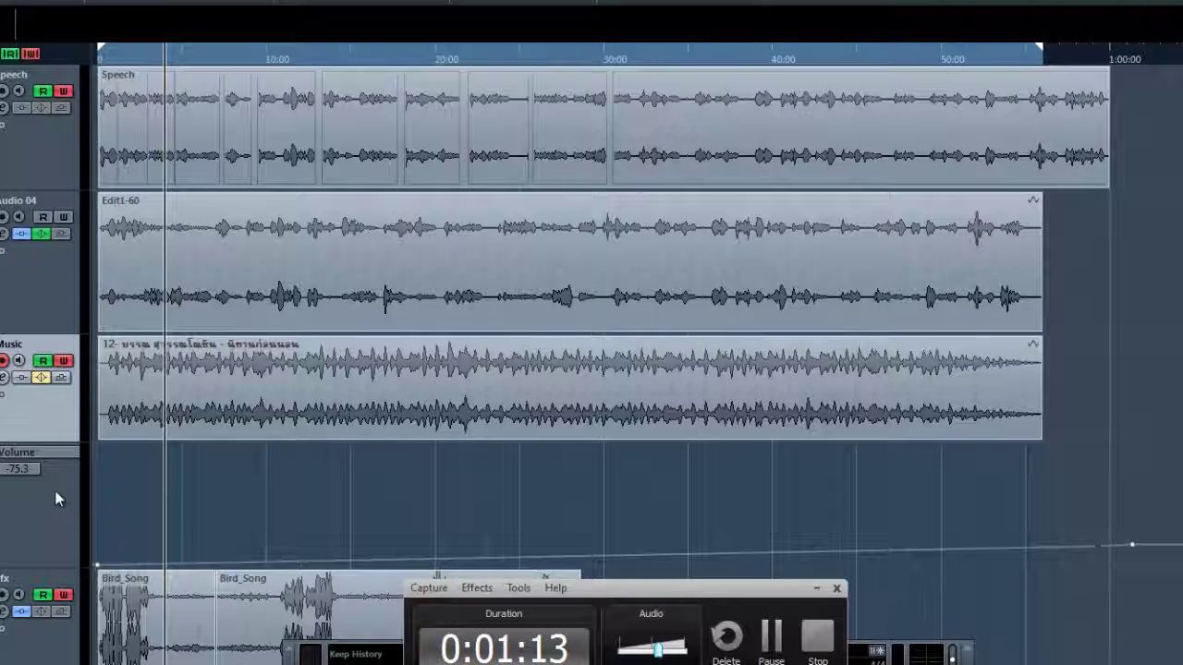
pyautogui.moveTo(102, 568); pyautogui.dragTo(100, 499)
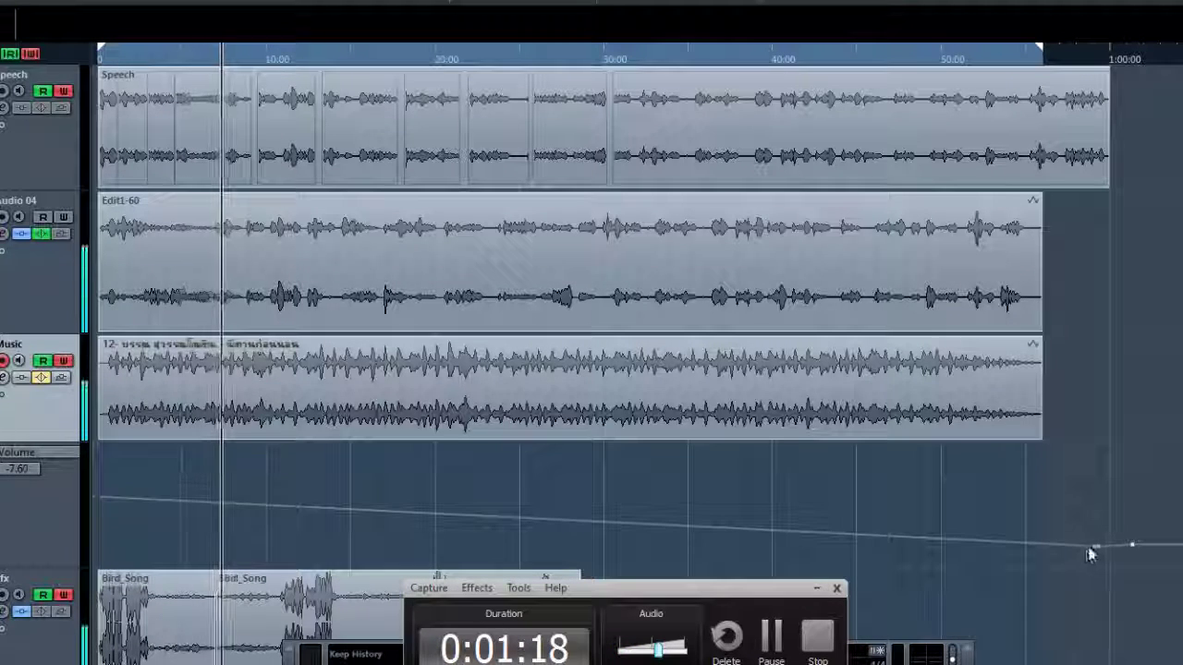
pyautogui.moveTo(1097, 544); pyautogui.dragTo(1088, 492)
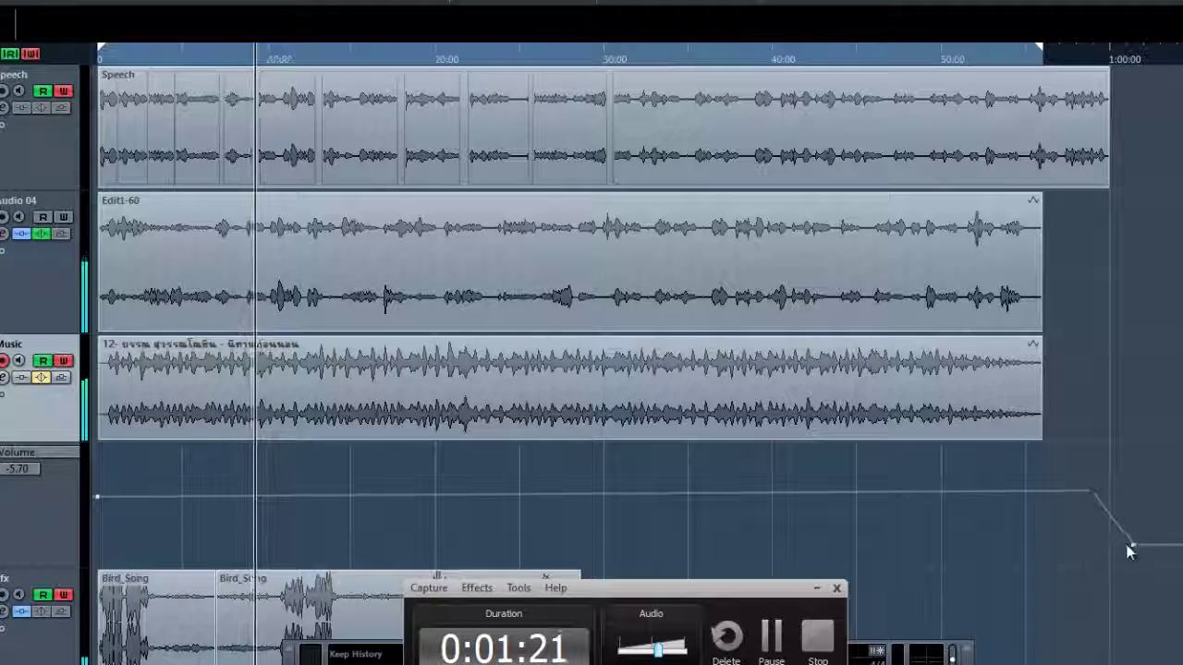
pyautogui.press('Delete')
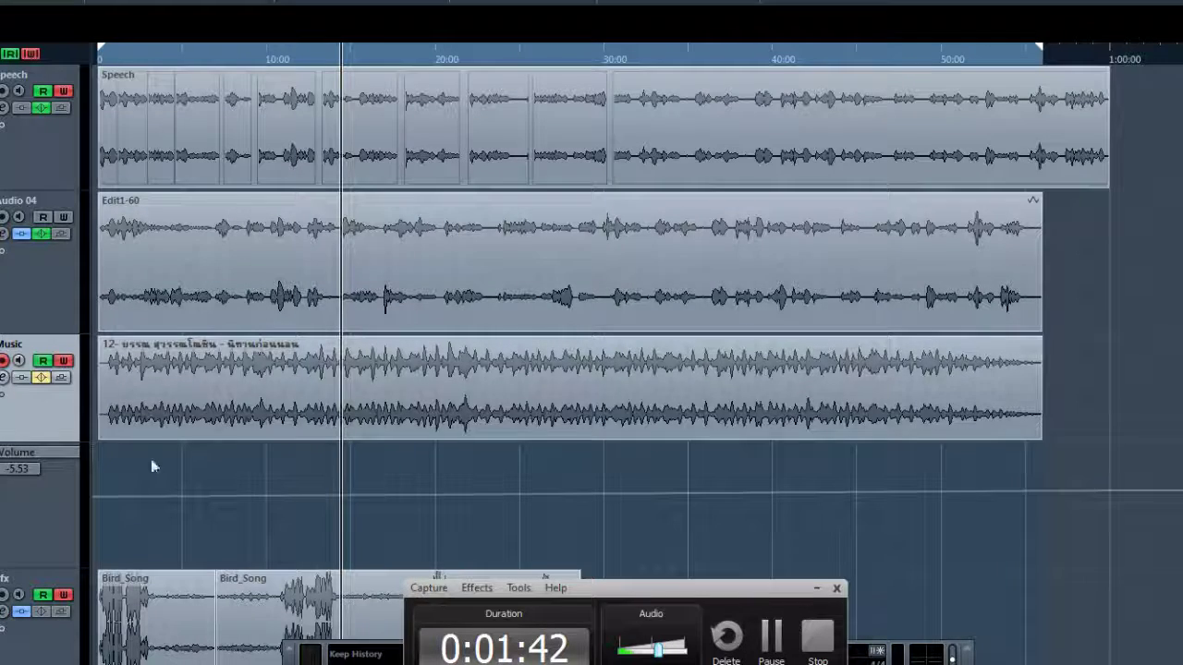
# - Record new volume automation for the Music track by riding its fader up and down during playback from the project start
pyautogui.moveTo(313, 65); pyautogui.dragTo(64, 57)
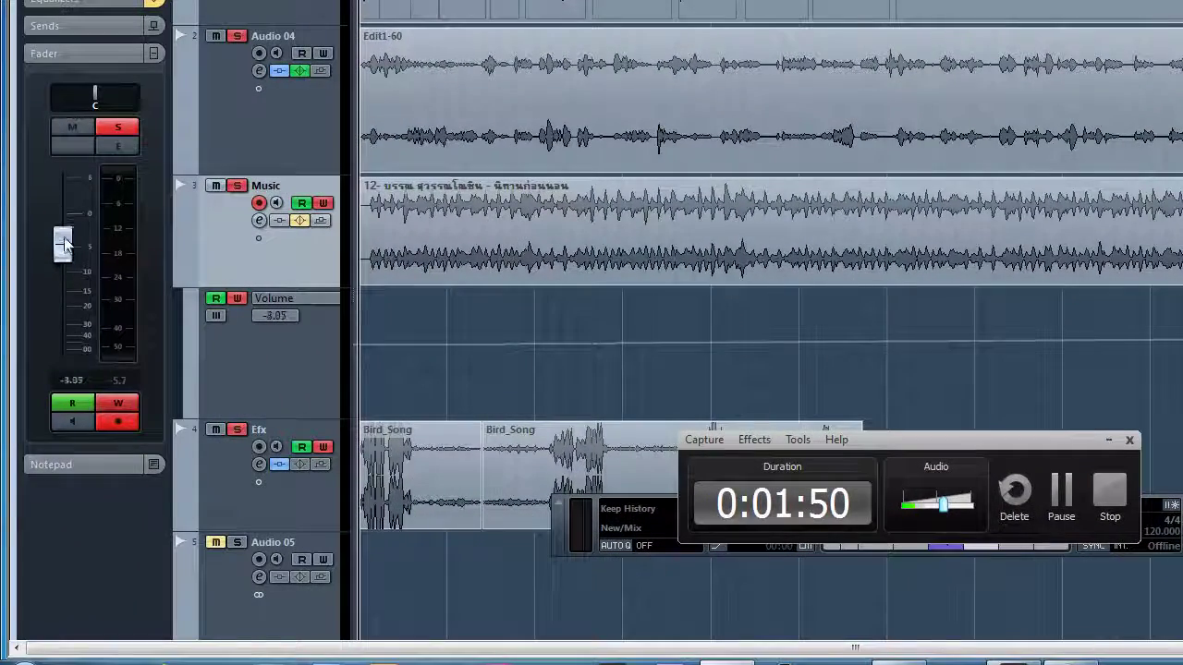
pyautogui.moveTo(63, 238)
pyautogui.mouseDown()
pyautogui.moveTo(59, 330)
pyautogui.moveTo(83, 248)
pyautogui.moveTo(88, 281)
pyautogui.moveTo(95, 248)
pyautogui.moveTo(106, 285)
pyautogui.moveTo(117, 291)
pyautogui.moveTo(121, 262)
pyautogui.moveTo(128, 289)
pyautogui.mouseUp()
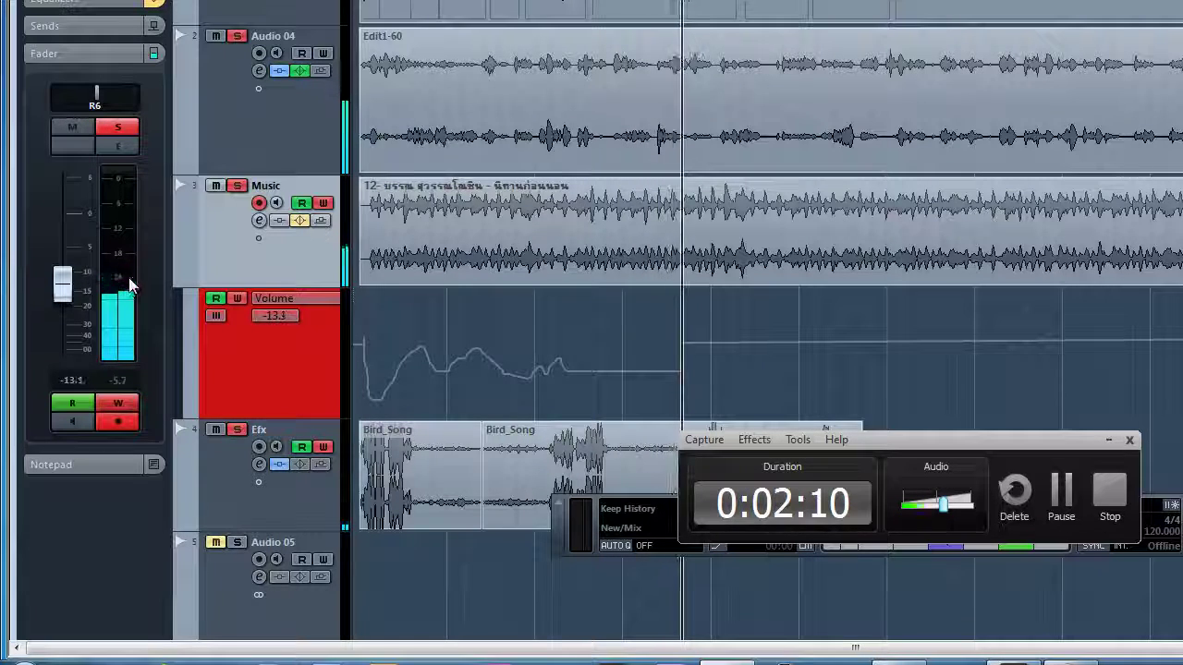
pyautogui.moveTo(132, 279); pyautogui.dragTo(135, 303)
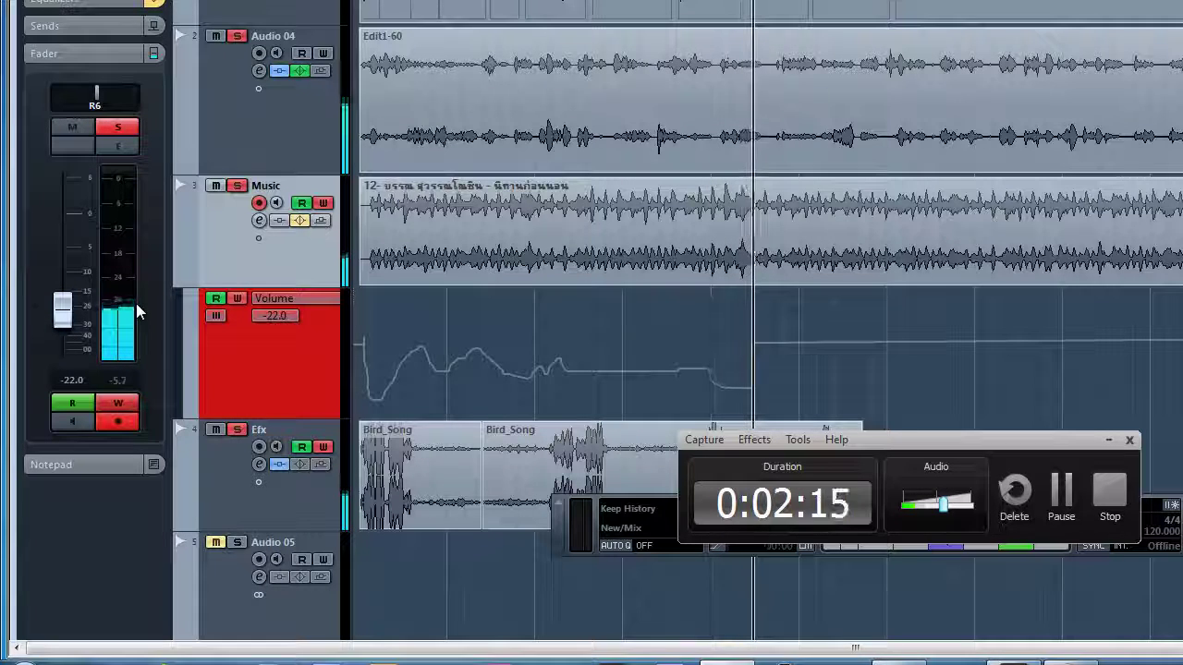
pyautogui.moveTo(137, 303)
pyautogui.mouseDown()
pyautogui.moveTo(184, 226)
pyautogui.moveTo(200, 292)
pyautogui.moveTo(227, 206)
pyautogui.moveTo(232, 327)
pyautogui.moveTo(242, 285)
pyautogui.moveTo(96, 272)
pyautogui.moveTo(86, 286)
pyautogui.moveTo(74, 274)
pyautogui.moveTo(72, 285)
pyautogui.moveTo(92, 213)
pyautogui.moveTo(89, 297)
pyautogui.mouseUp()
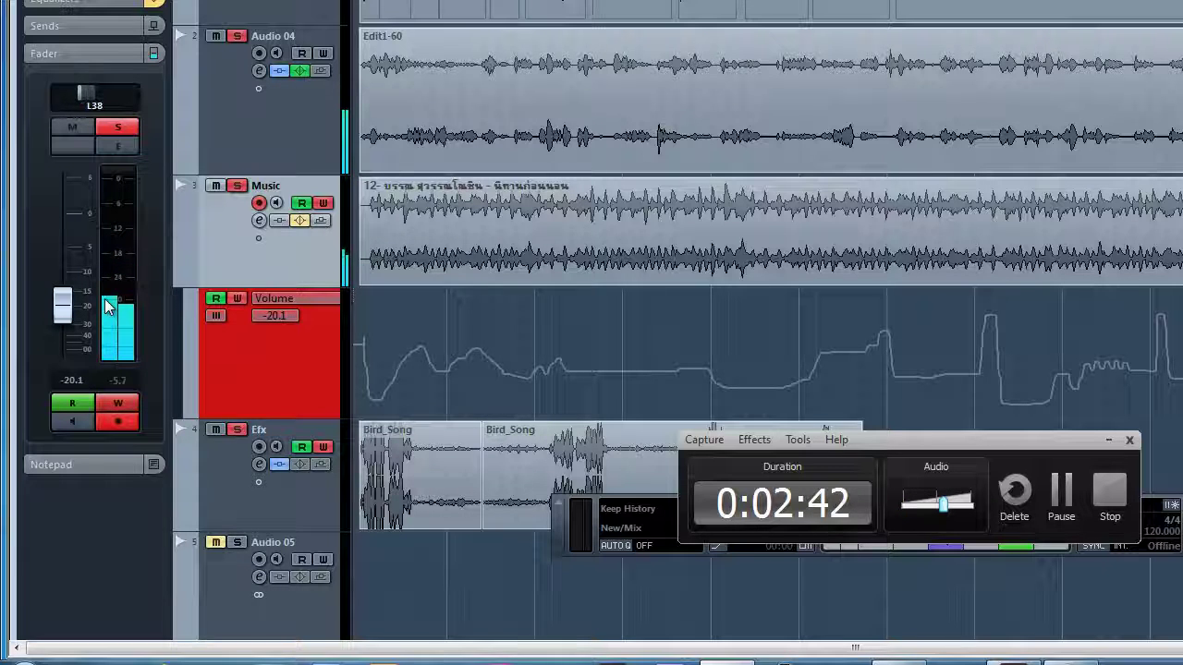
pyautogui.moveTo(111, 279)
pyautogui.mouseDown()
pyautogui.moveTo(124, 227)
pyautogui.moveTo(130, 291)
pyautogui.moveTo(142, 245)
pyautogui.moveTo(153, 237)
pyautogui.moveTo(156, 253)
pyautogui.moveTo(183, 198)
pyautogui.moveTo(173, 313)
pyautogui.mouseUp()
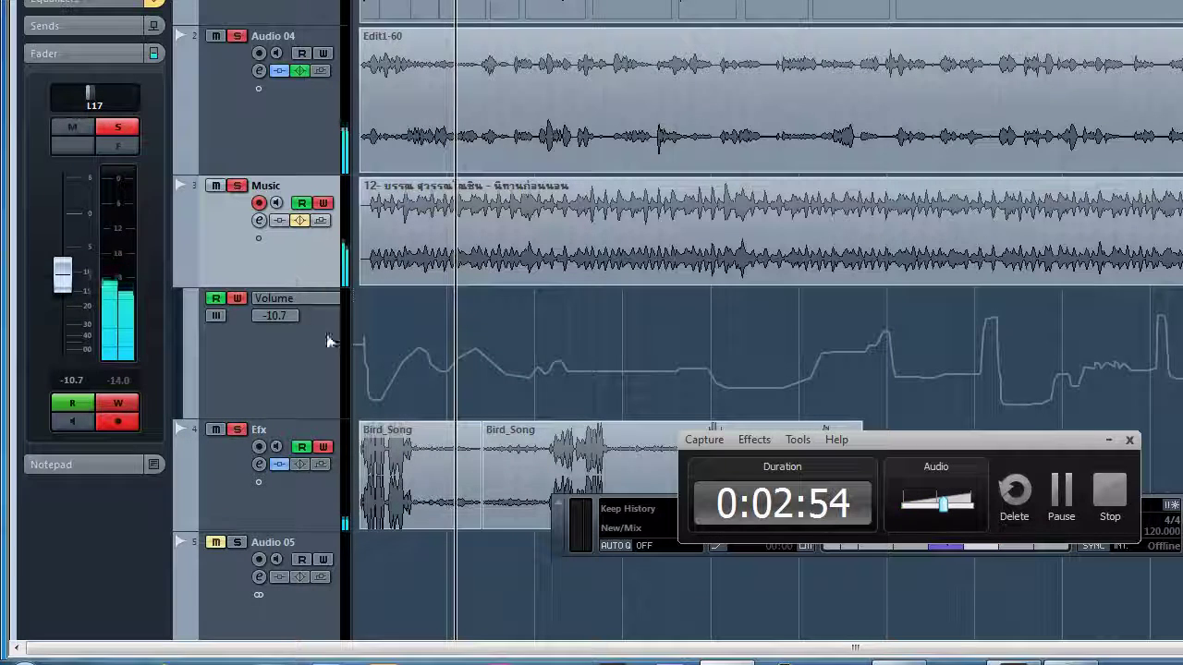
# - Switch the Music track's automation lane to Panner - Left-Right and delete all its existing points
pyautogui.click(280, 300)
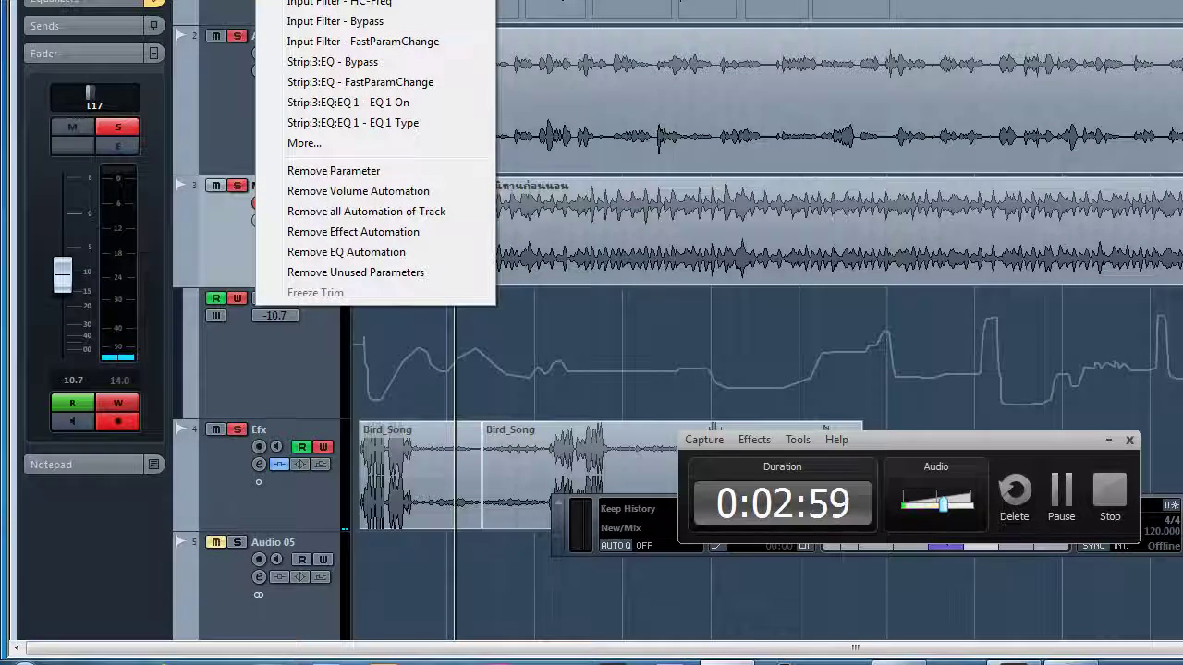
pyautogui.click(314, 2)
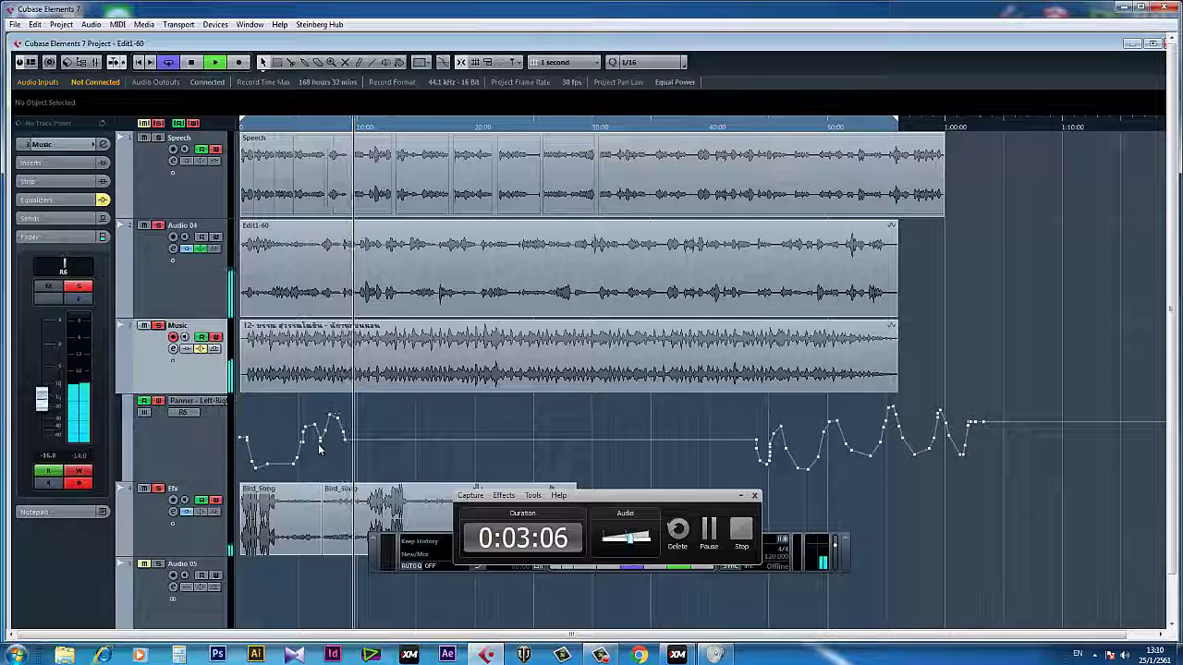
pyautogui.press('space')
pyautogui.moveTo(985, 482); pyautogui.dragTo(212, 399)
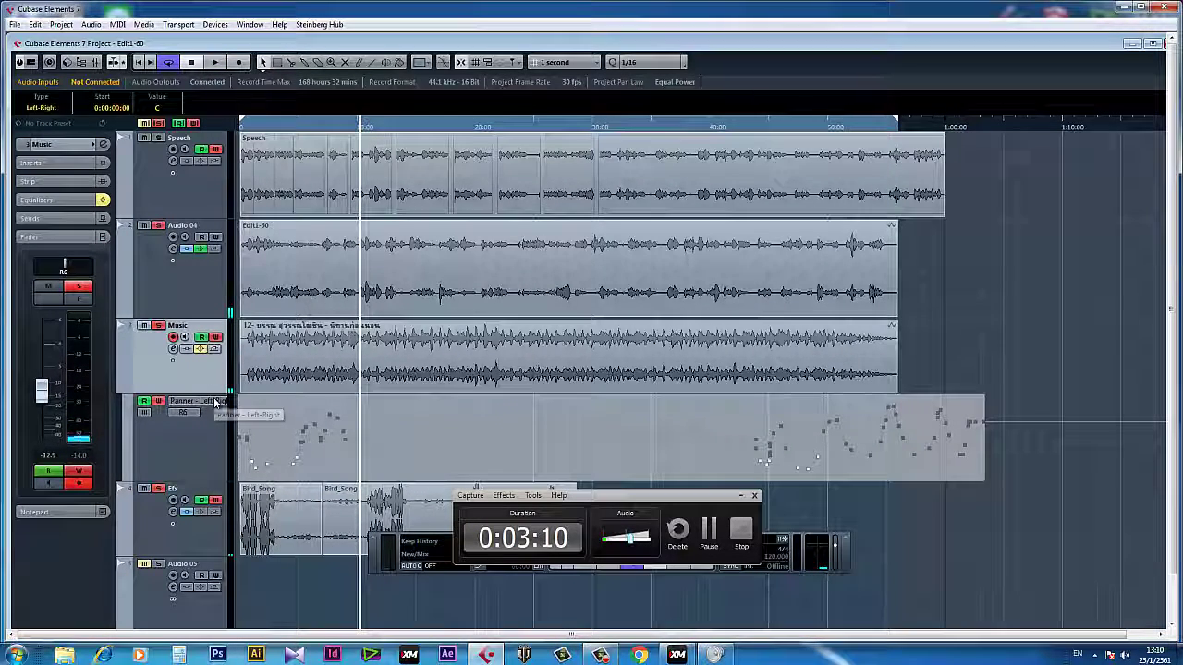
pyautogui.press('Delete')
pyautogui.moveTo(857, 481); pyautogui.dragTo(234, 410)
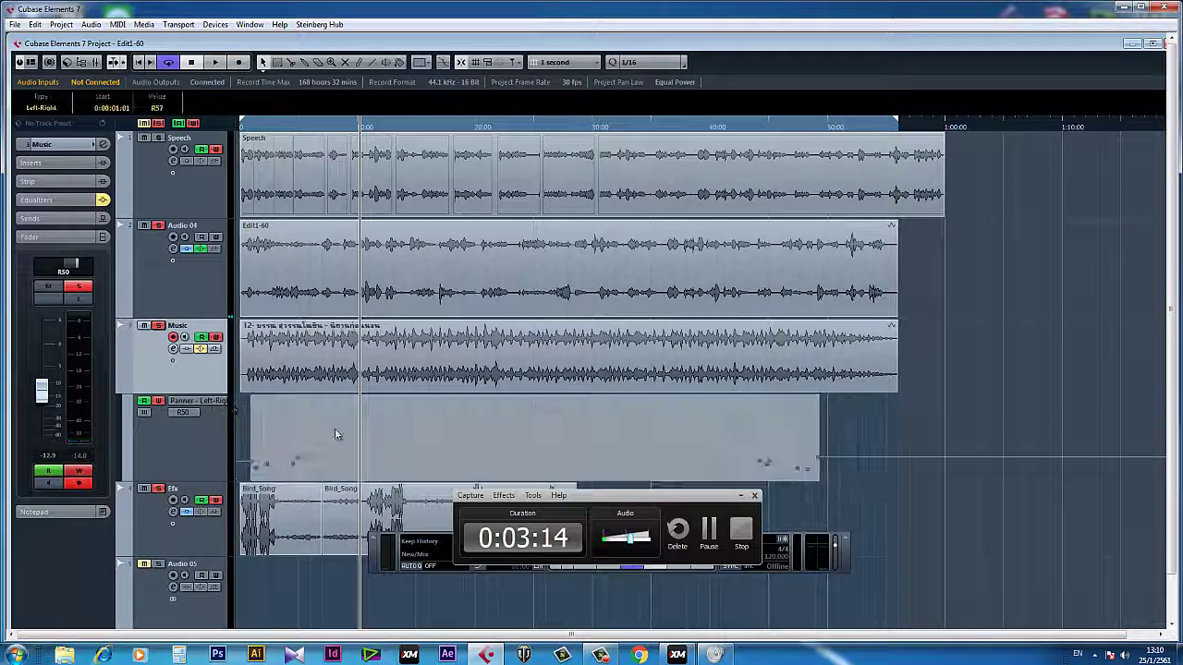
pyautogui.press('Delete')
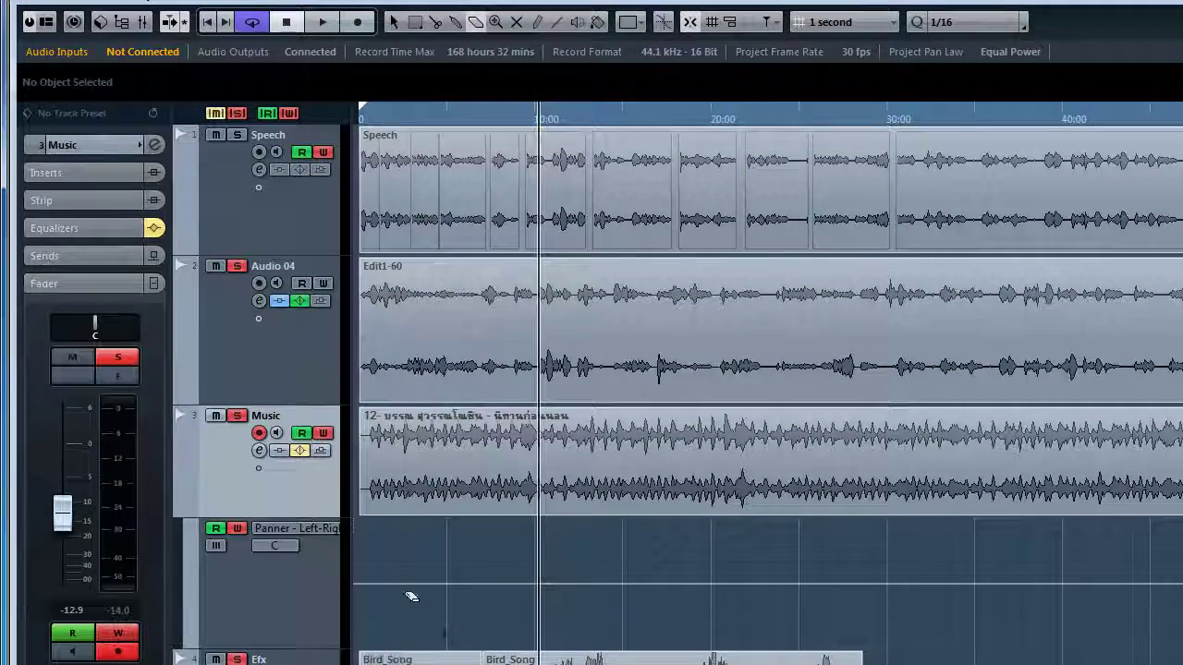
# - Record pan automation for the Music track by sweeping its panner left and right during playback from the project start
pyautogui.click(360, 116)
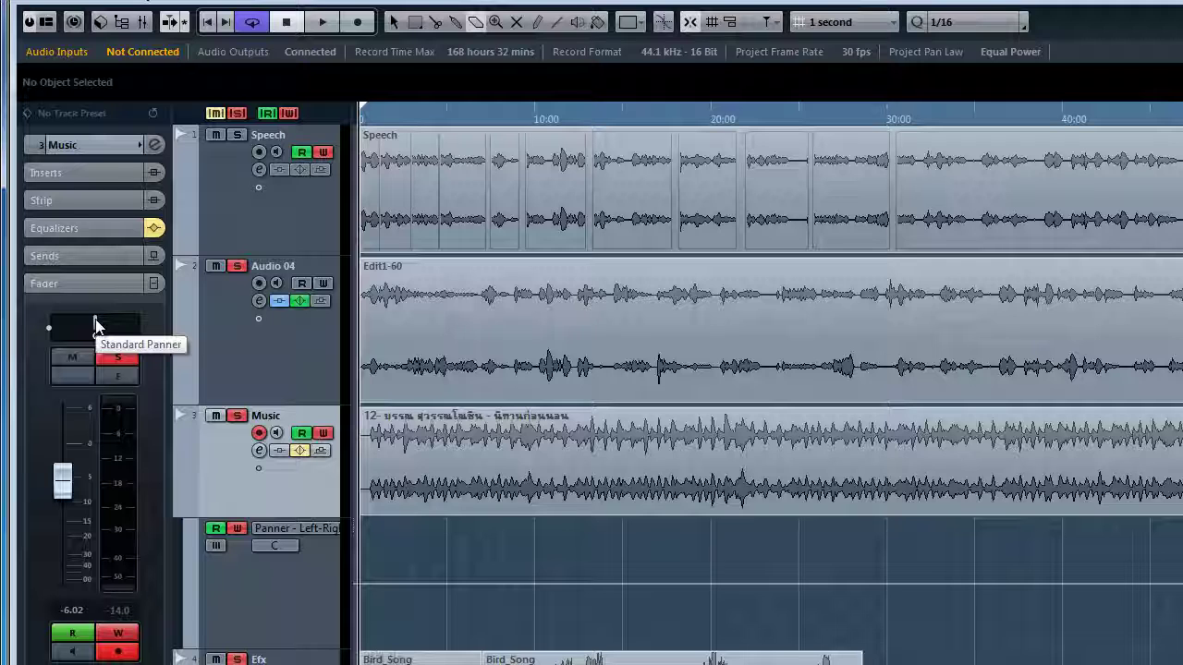
pyautogui.moveTo(95, 325)
pyautogui.mouseDown()
pyautogui.moveTo(61, 317)
pyautogui.moveTo(139, 344)
pyautogui.moveTo(46, 349)
pyautogui.moveTo(145, 370)
pyautogui.mouseUp()
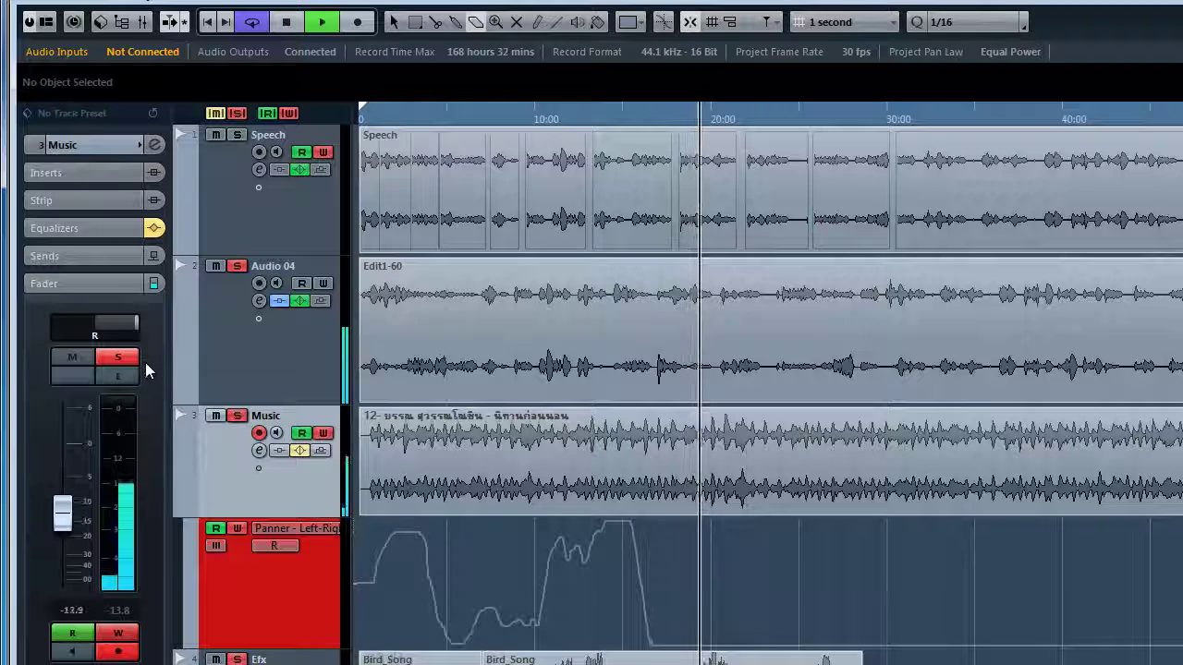
pyautogui.moveTo(145, 349)
pyautogui.mouseDown()
pyautogui.moveTo(47, 352)
pyautogui.moveTo(150, 388)
pyautogui.moveTo(108, 378)
pyautogui.moveTo(138, 374)
pyautogui.moveTo(59, 323)
pyautogui.moveTo(139, 348)
pyautogui.moveTo(47, 328)
pyautogui.moveTo(73, 323)
pyautogui.moveTo(25, 330)
pyautogui.moveTo(112, 354)
pyautogui.moveTo(57, 345)
pyautogui.moveTo(90, 354)
pyautogui.moveTo(55, 333)
pyautogui.moveTo(101, 347)
pyautogui.moveTo(134, 370)
pyautogui.moveTo(59, 362)
pyautogui.moveTo(133, 392)
pyautogui.moveTo(55, 350)
pyautogui.moveTo(107, 362)
pyautogui.moveTo(43, 355)
pyautogui.moveTo(127, 380)
pyautogui.moveTo(149, 369)
pyautogui.moveTo(103, 374)
pyautogui.mouseUp()
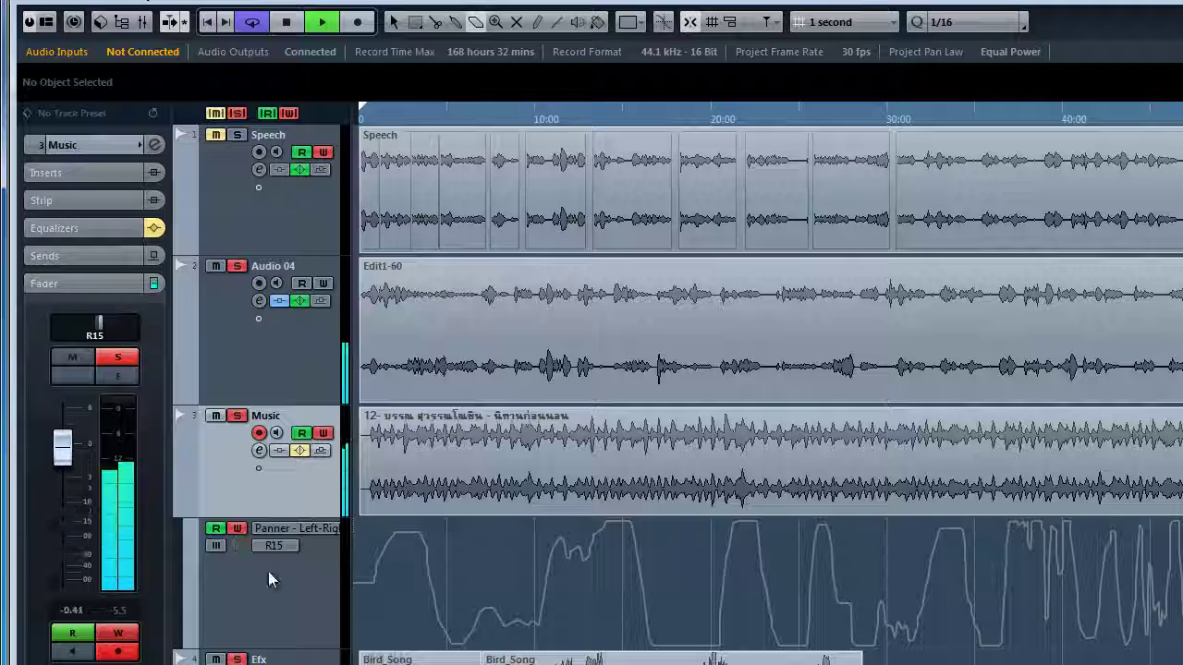
pyautogui.press('space')
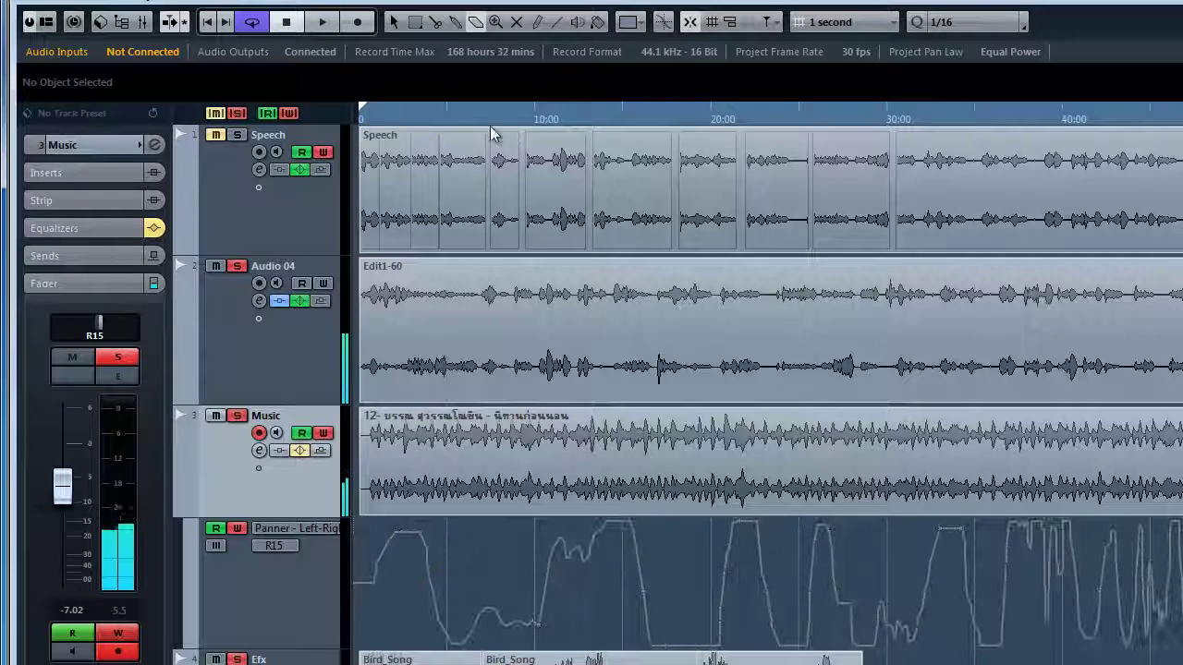
# - Play back the opening 12 seconds to check the Music track's recorded pan automation
pyautogui.press('space')
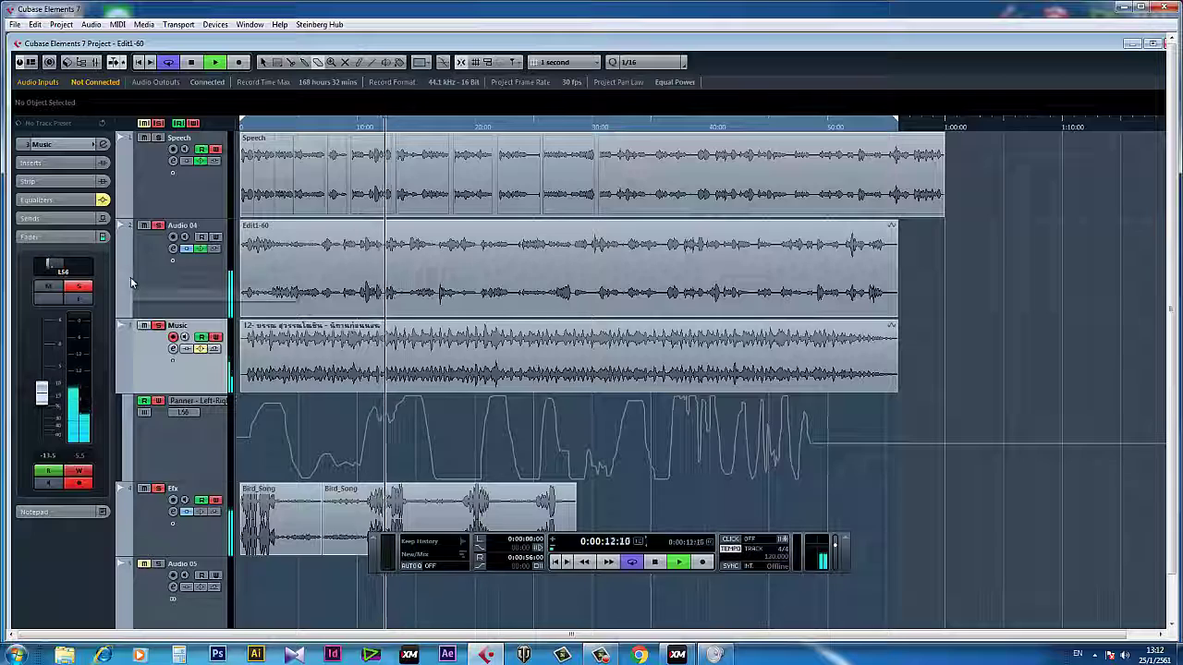
pyautogui.press('space')
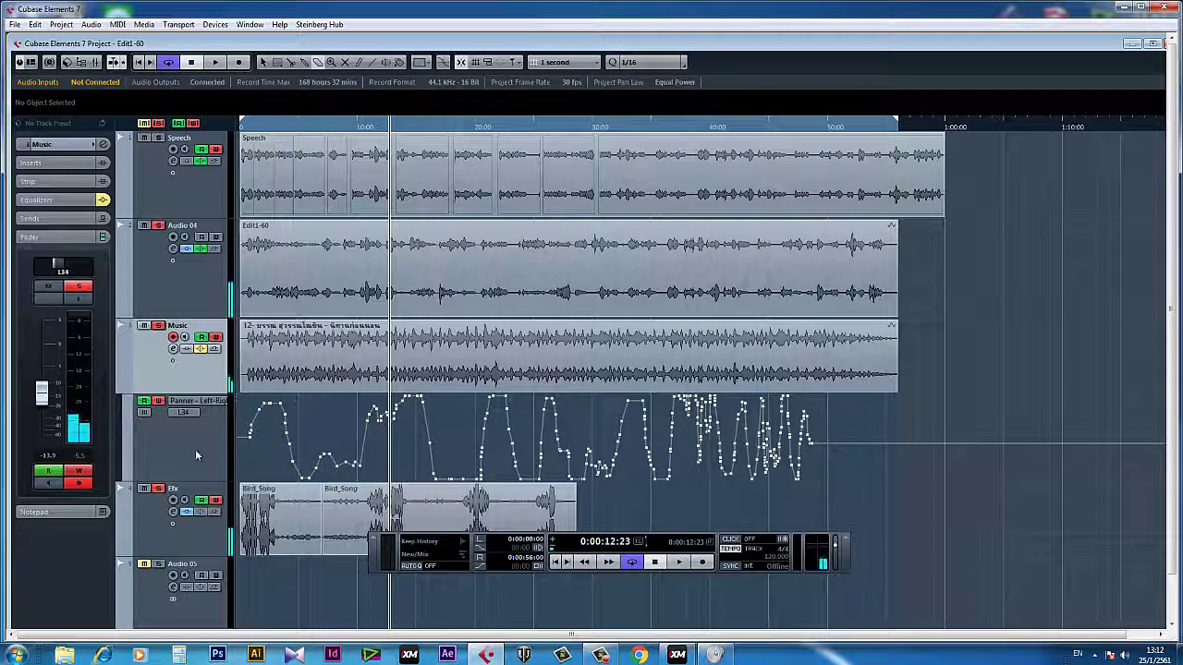
# - Hide the Music track's automation lane
pyautogui.rightClick(192, 450)
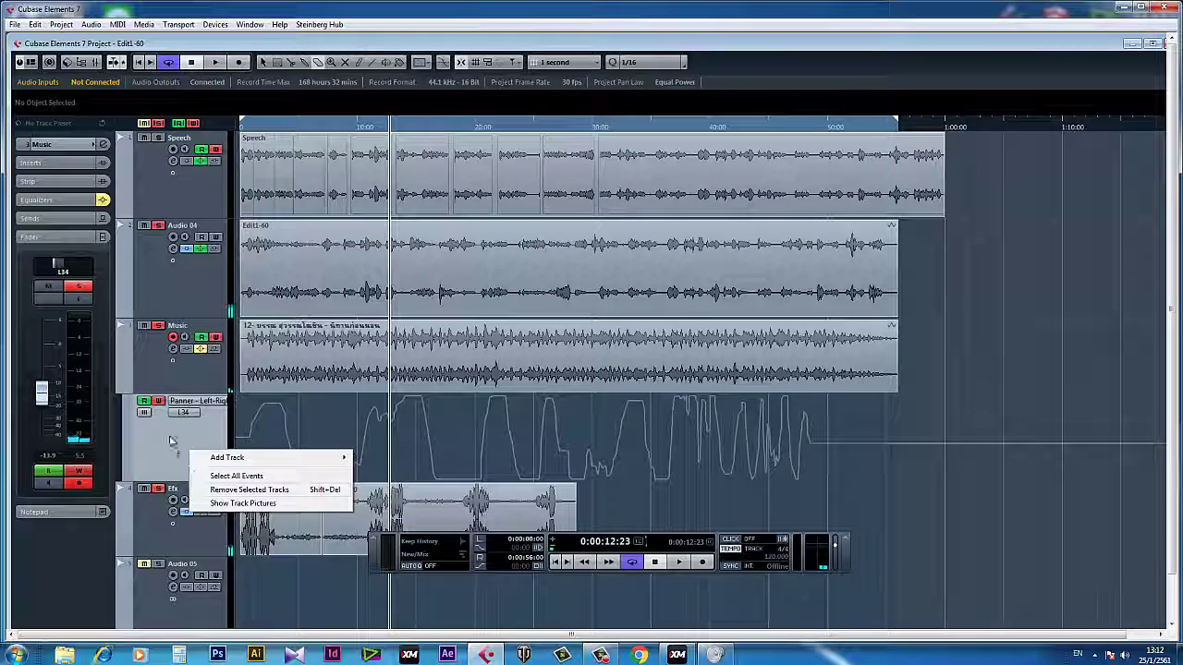
pyautogui.rightClick(155, 370)
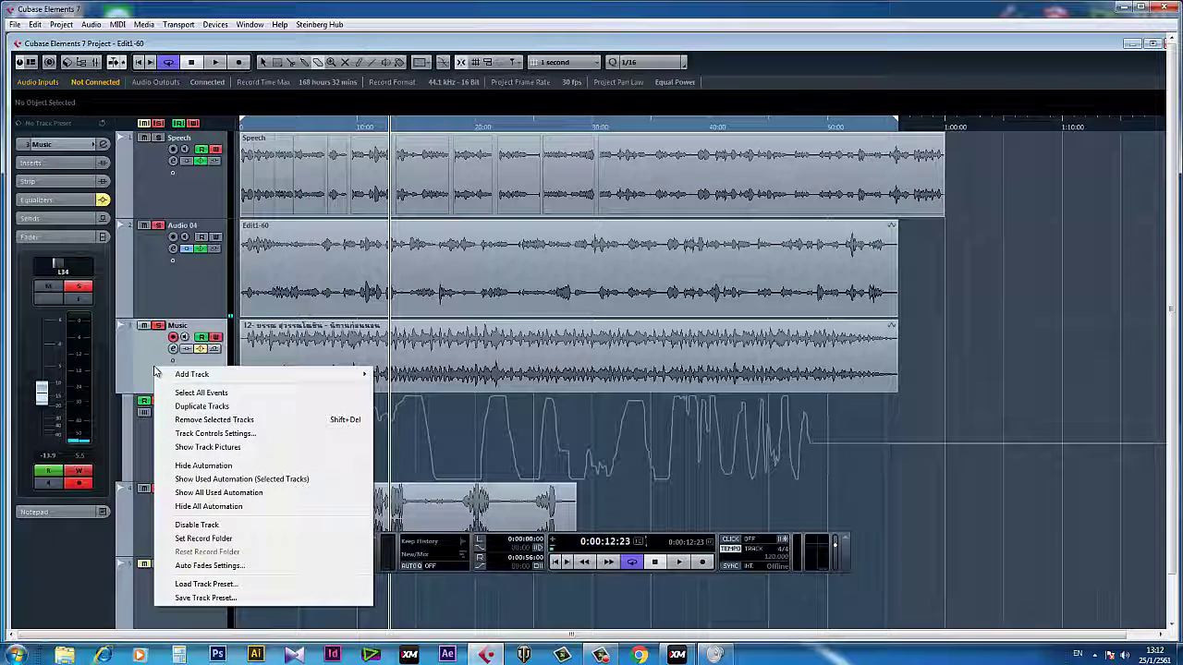
pyautogui.click(198, 466)
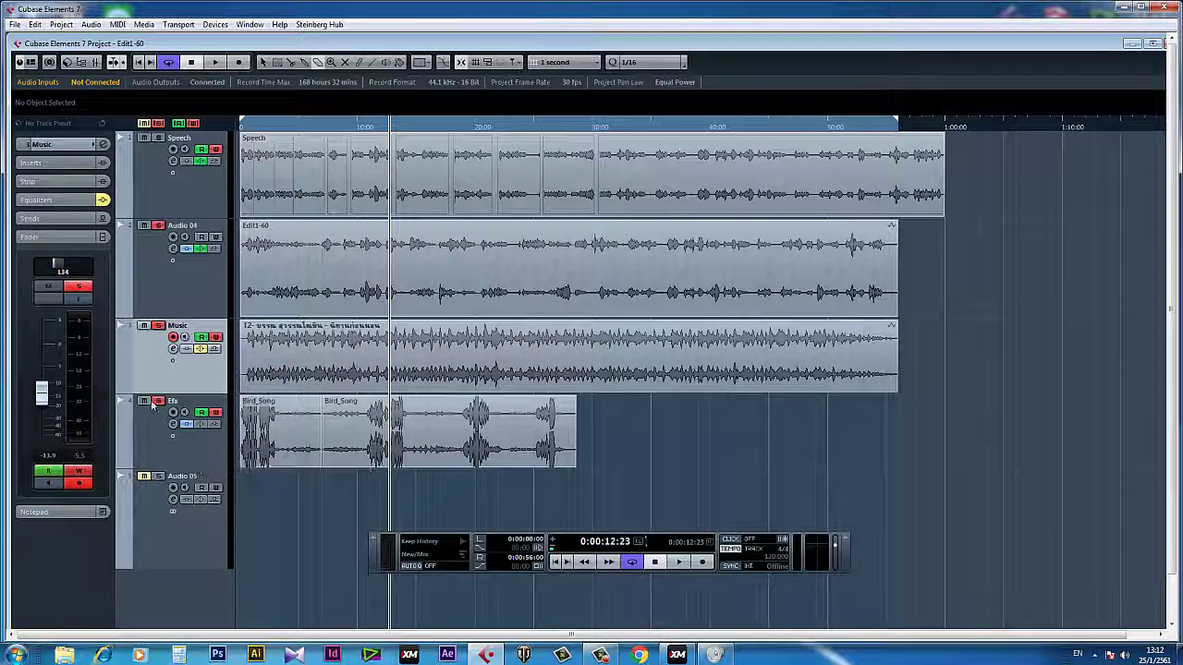
# - Show the Music track's automation and remove its Panner - Left-Right automation lane
pyautogui.rightClick(157, 376)
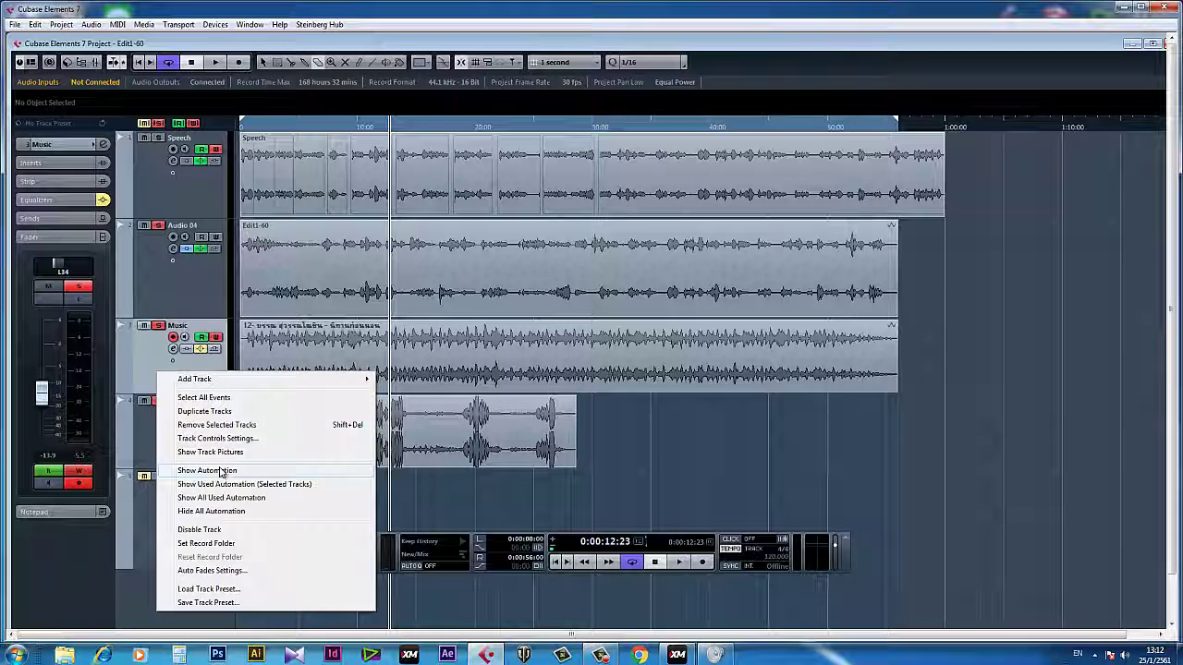
pyautogui.click(222, 473)
pyautogui.rightClick(174, 442)
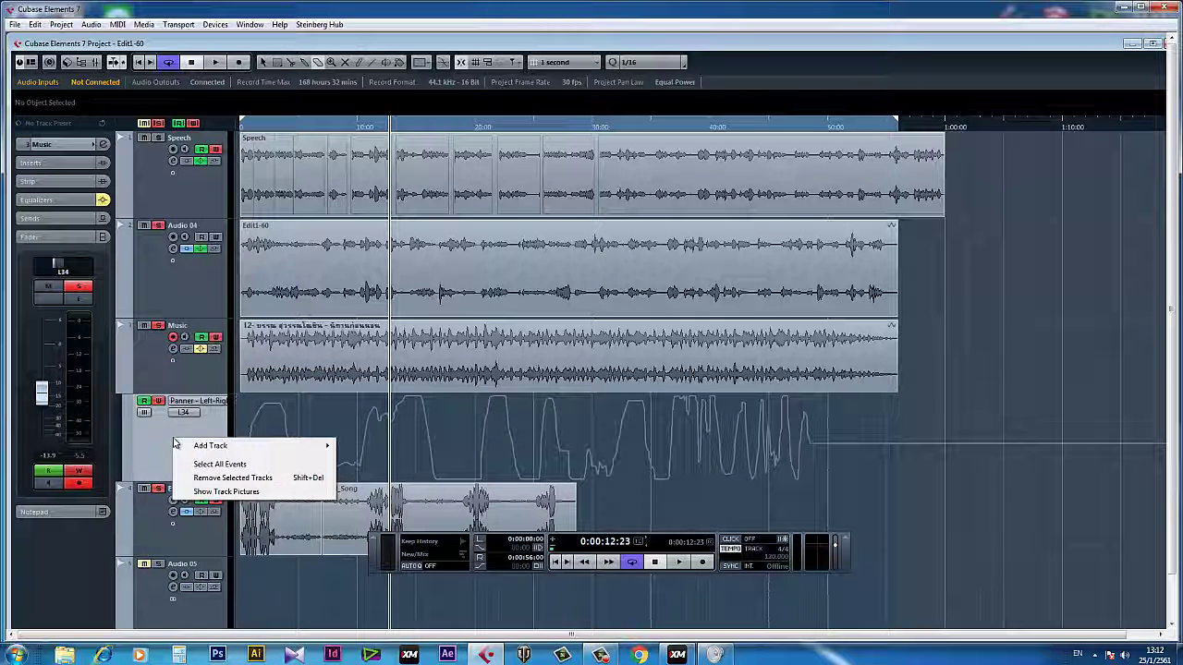
pyautogui.click(242, 479)
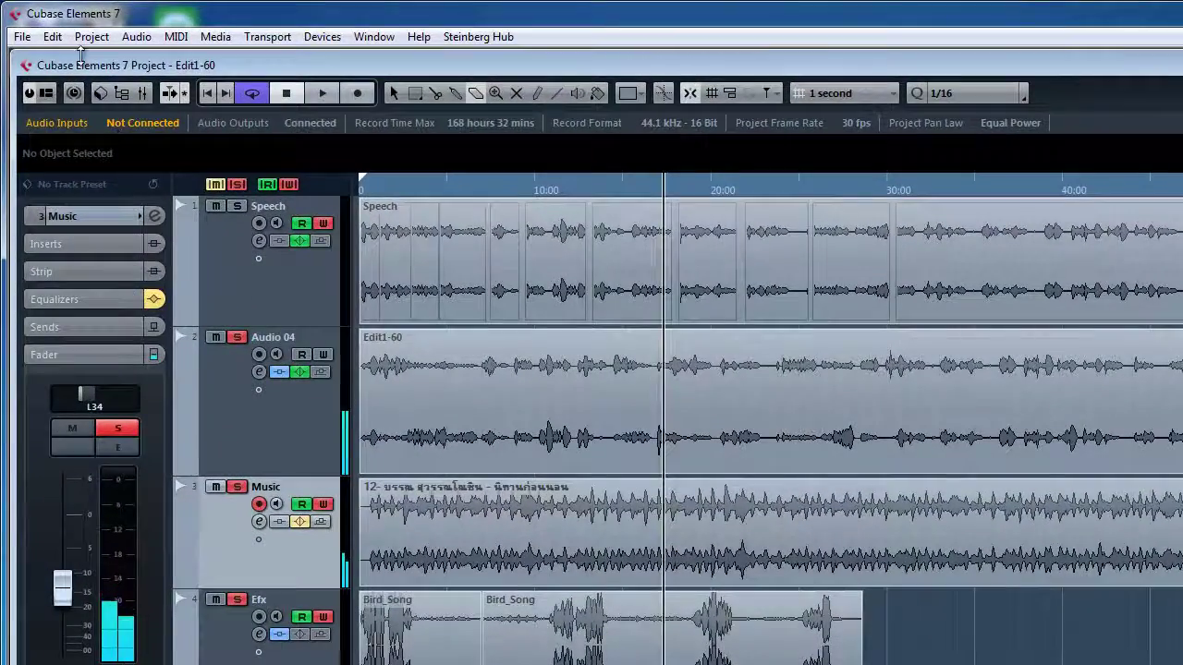
# - Undo the removal of the Music track's panner automation lane and check the pan movement during playback
pyautogui.click(52, 37)
pyautogui.click(63, 58)
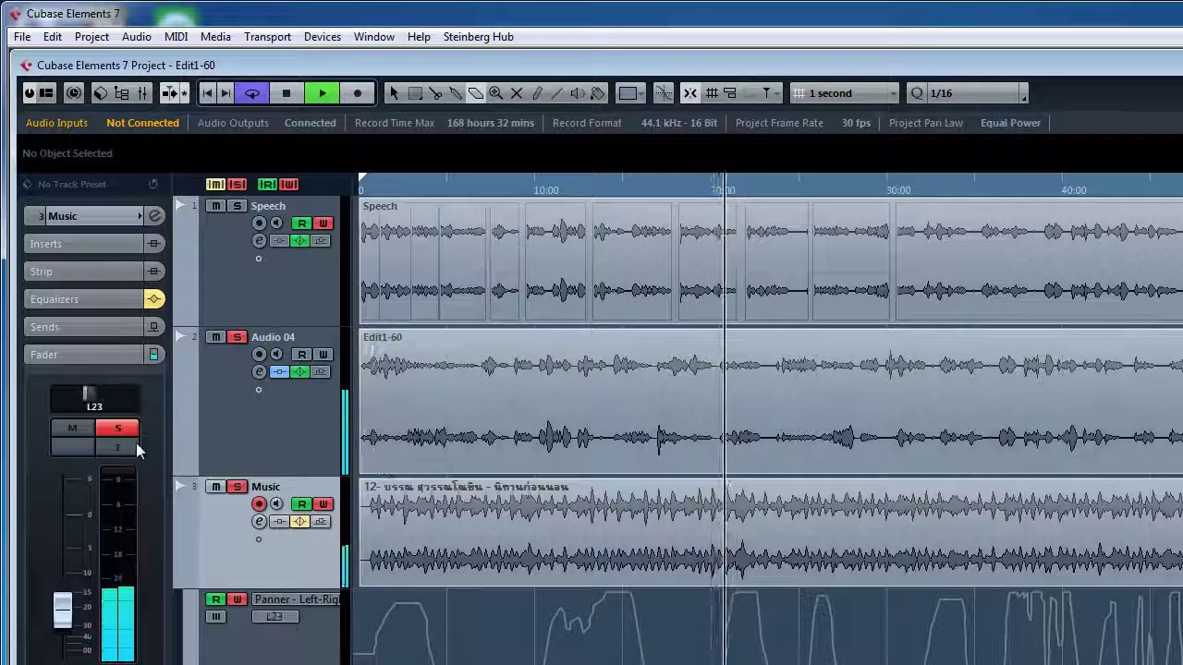
pyautogui.press('space')
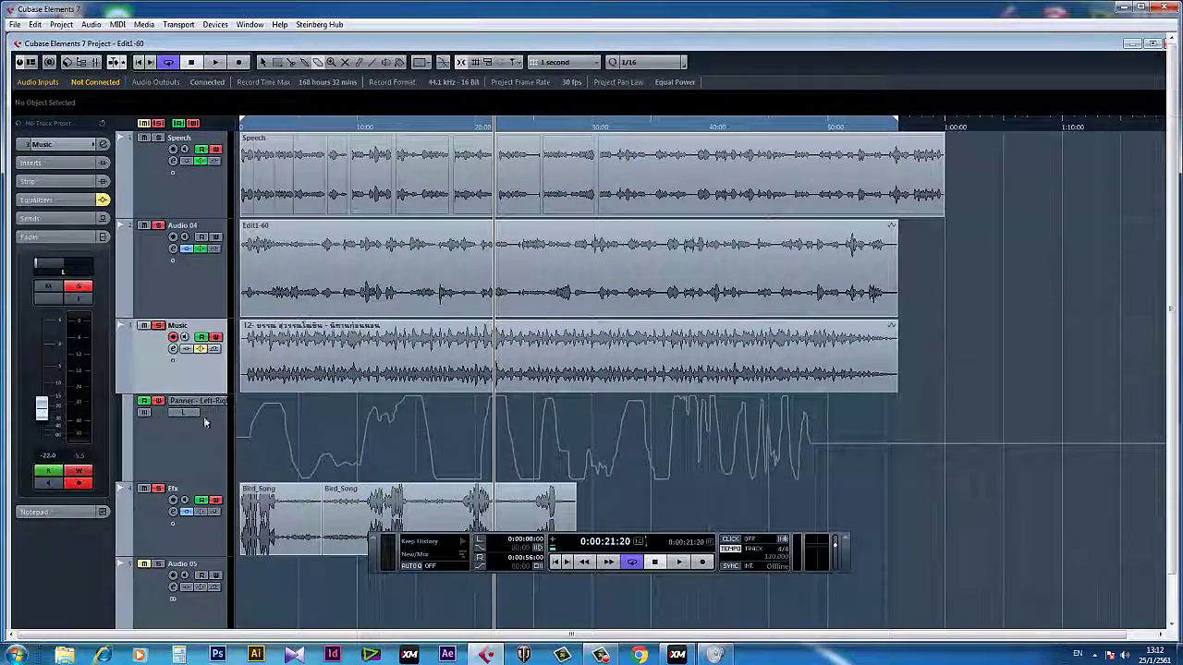
# - Hide all automation lanes in the project
pyautogui.rightClick(155, 360)
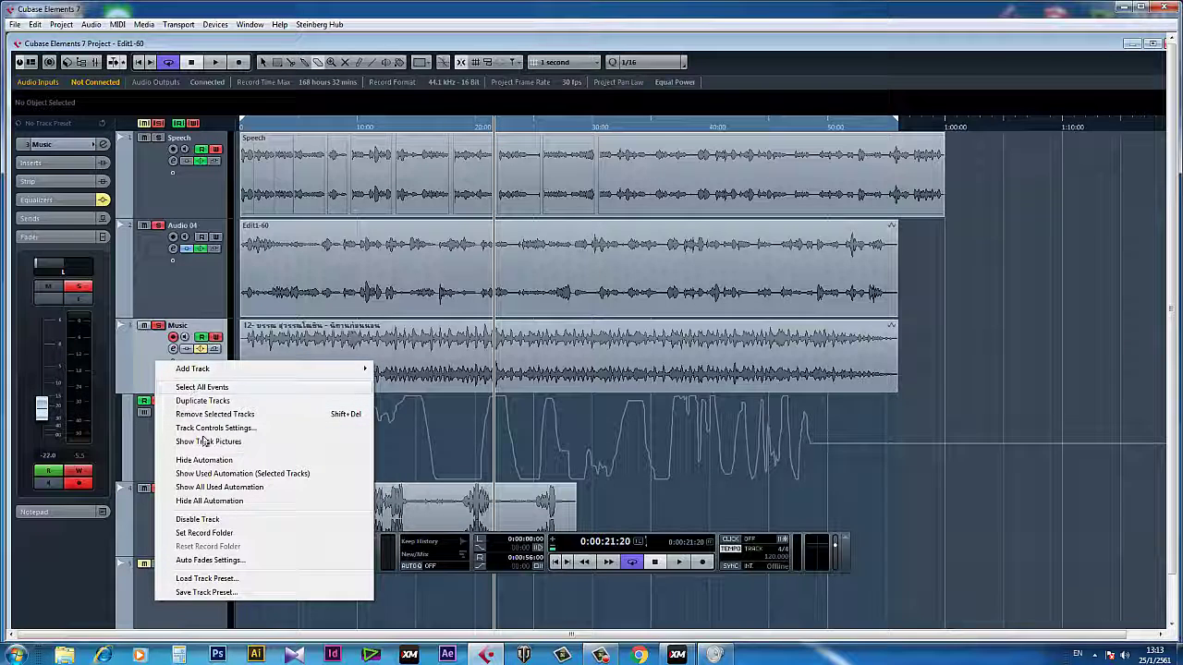
pyautogui.click(210, 501)
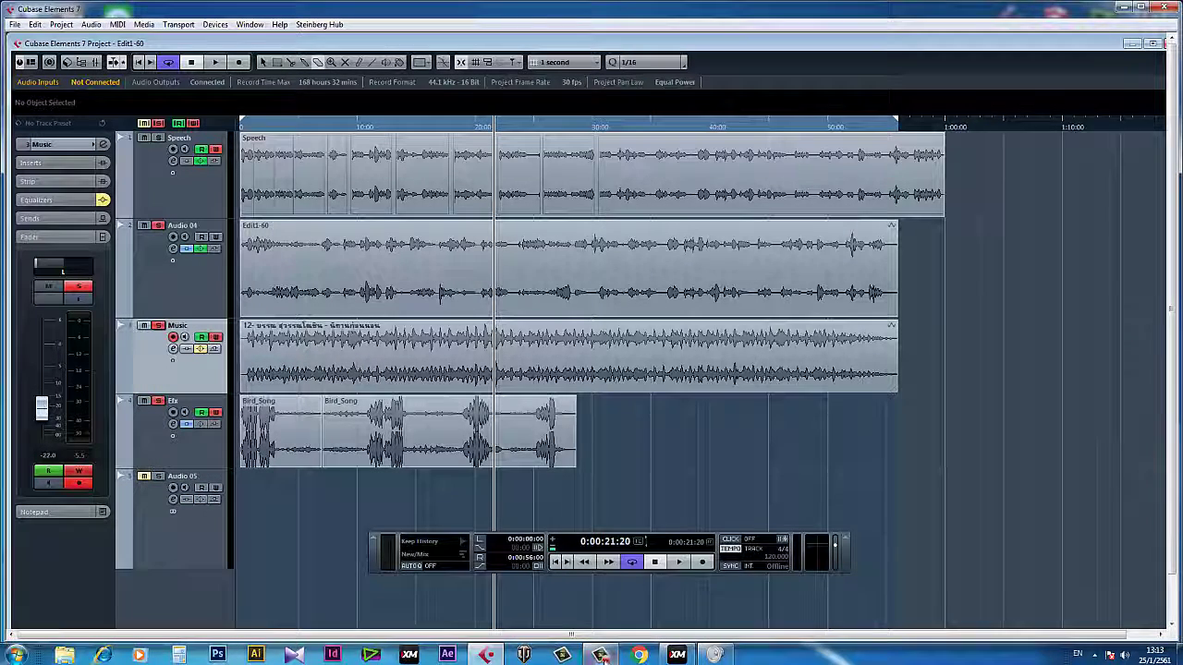
pyautogui.click(601, 655)
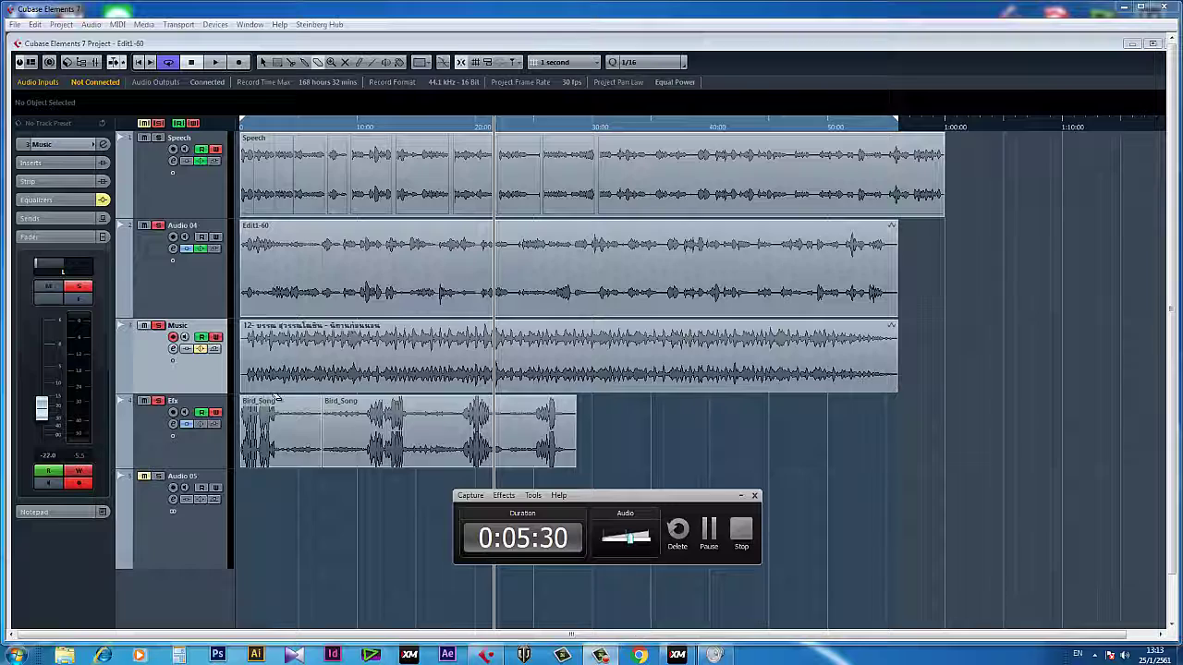
pyautogui.moveTo(891, 324); pyautogui.dragTo(810, 324)
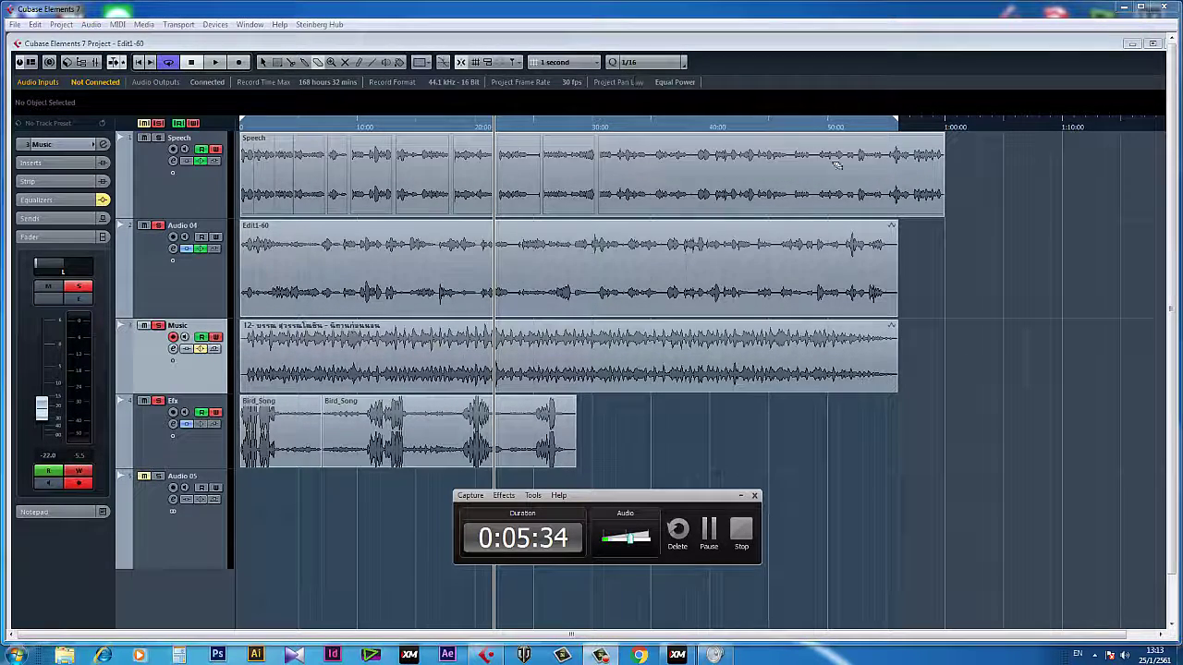
# - Delete all audio clips from the Speech track using the Object Selection tool
pyautogui.press('F2')
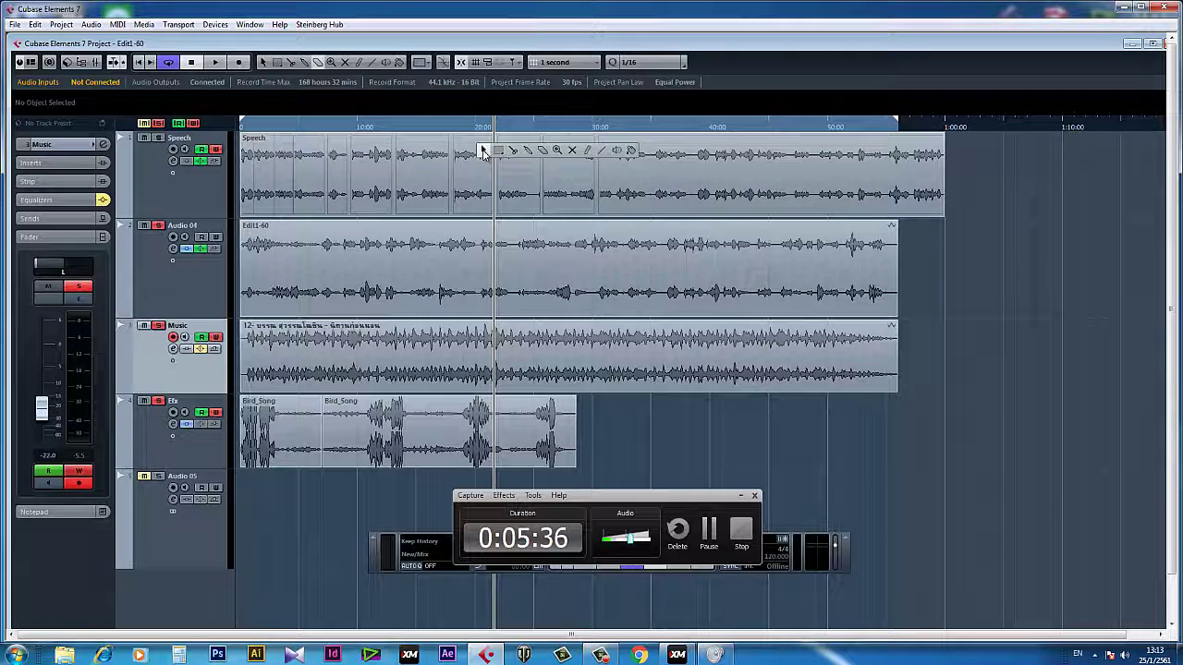
pyautogui.click(487, 155)
pyautogui.press('Delete')
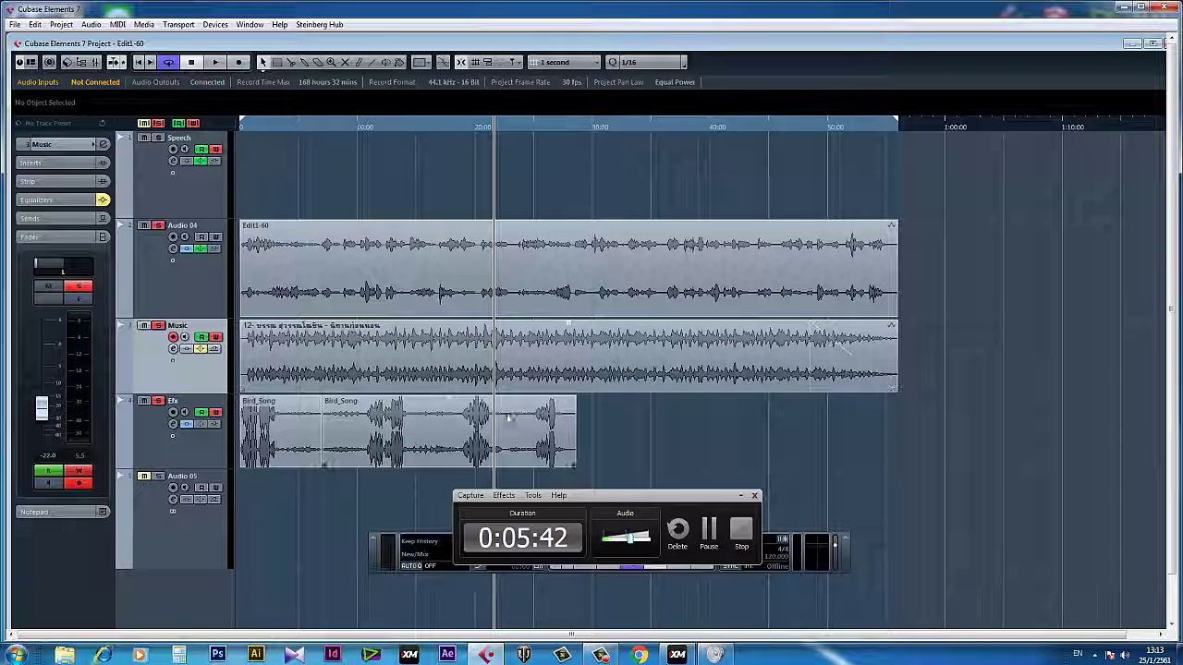
# - Copy the longer Bird_Song clip and place the copy on the Efx track starting at 0:00:33:00
pyautogui.click(452, 428)
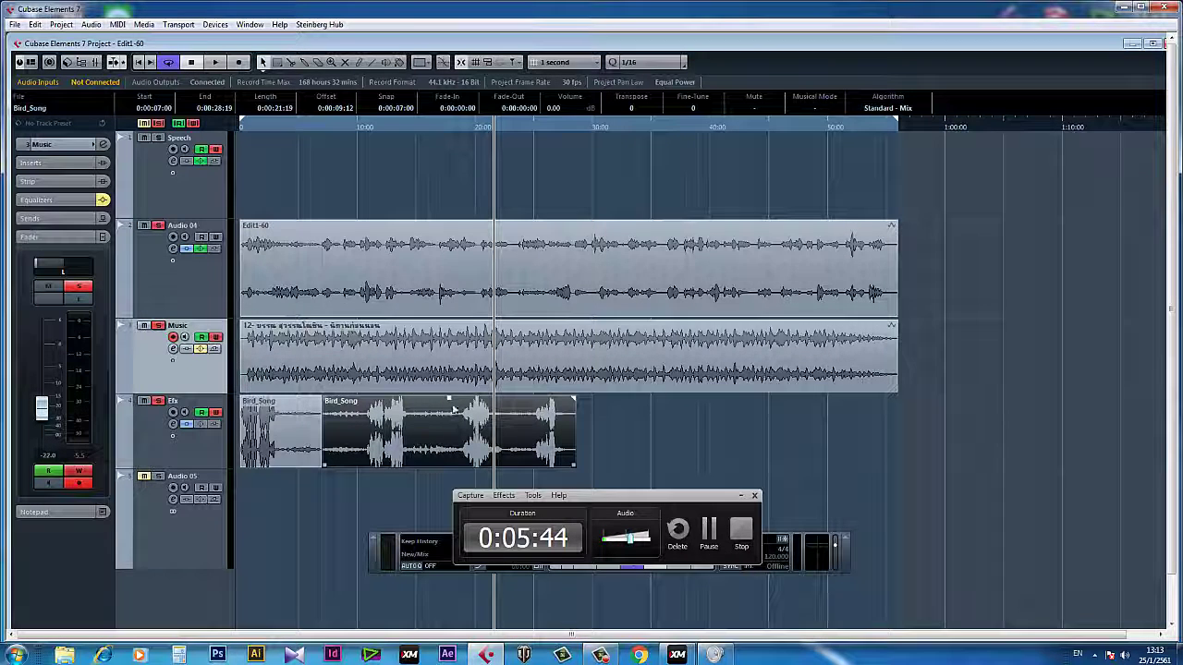
pyautogui.moveTo(557, 126); pyautogui.dragTo(581, 126)
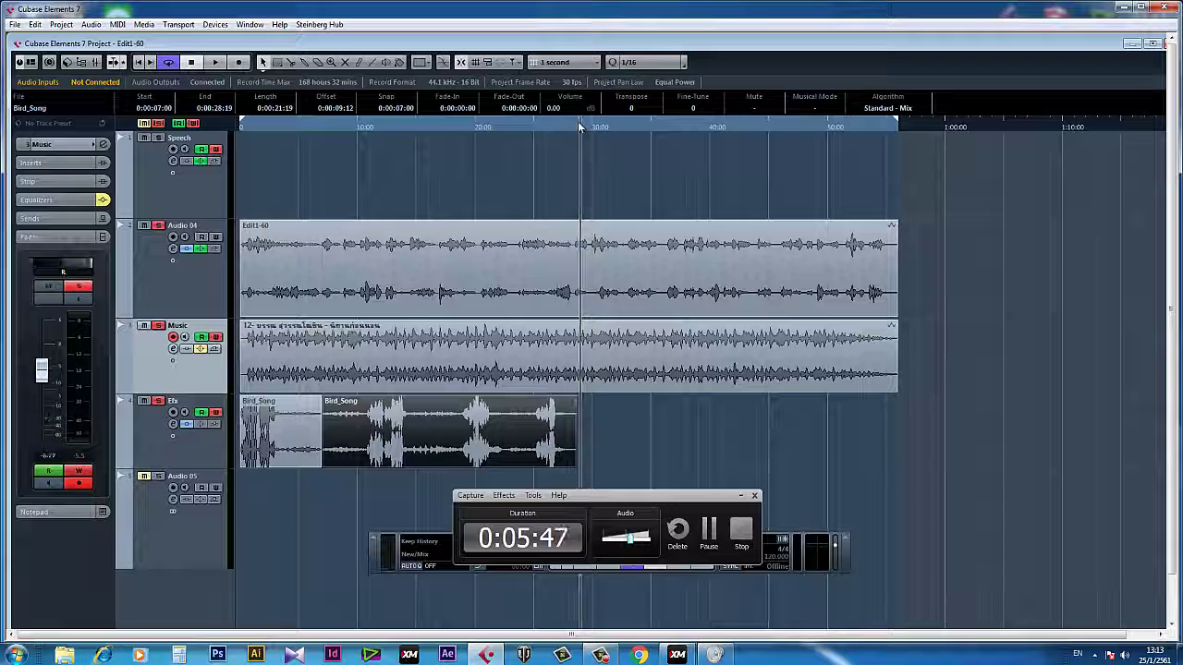
pyautogui.hotkey('ctrl', 'v')
pyautogui.moveTo(644, 343); pyautogui.dragTo(695, 425)
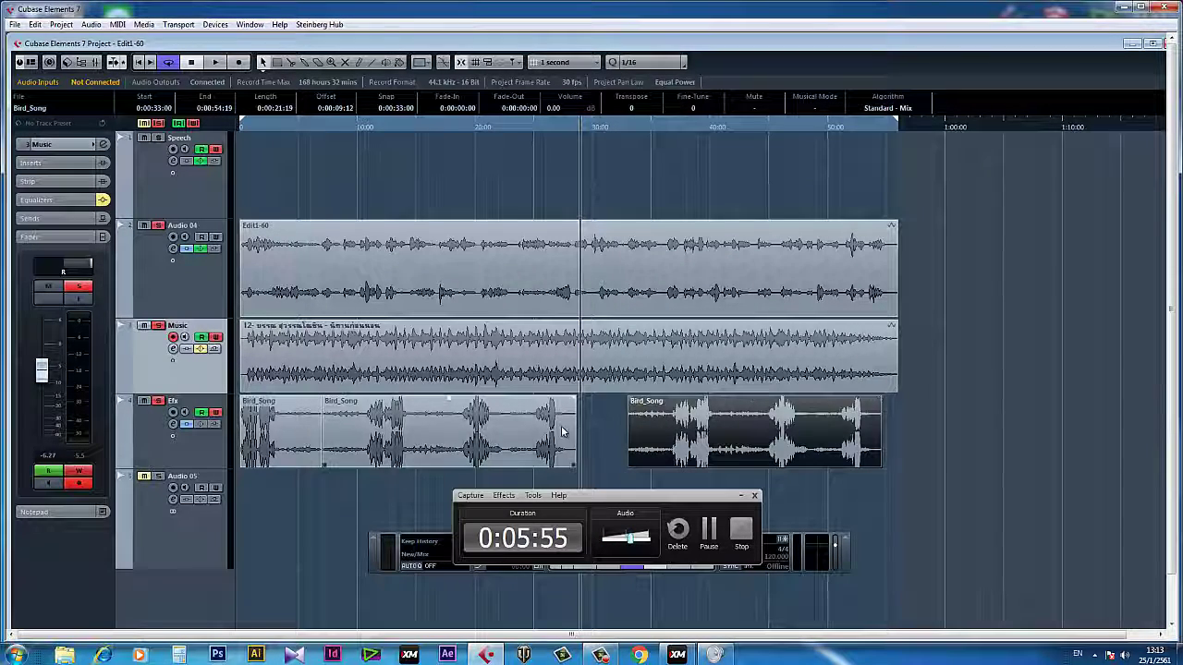
# - Move the original longer Bird_Song clip to start at 0:00:09:00 and select the Efx track
pyautogui.moveTo(561, 431); pyautogui.dragTo(584, 421)
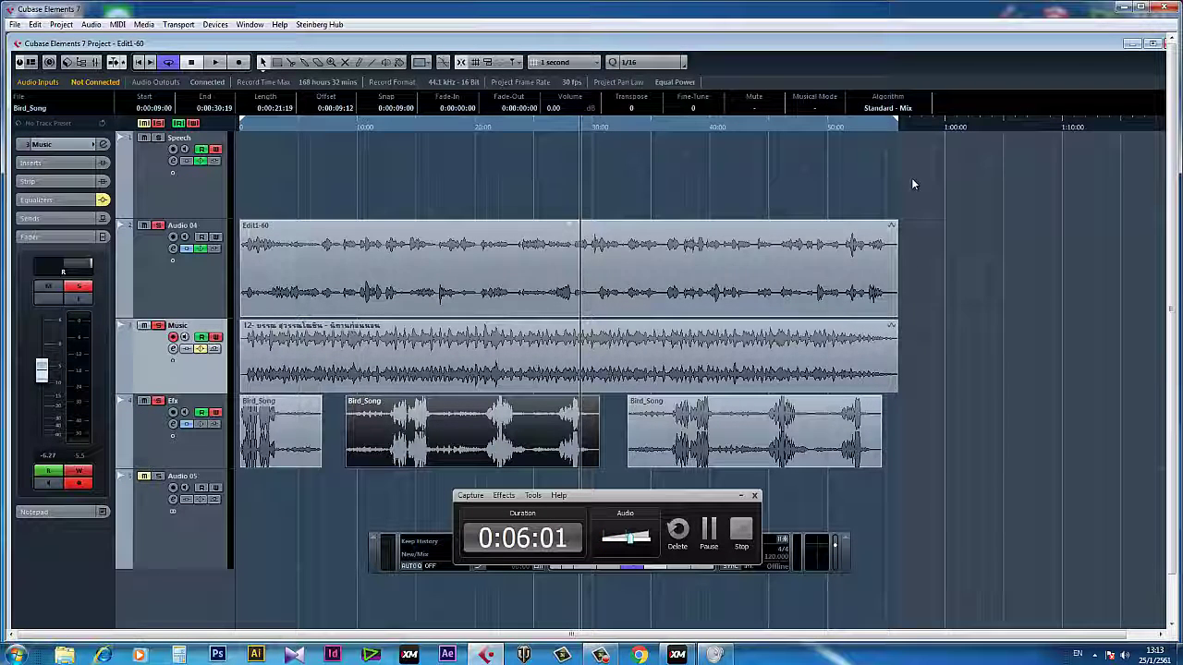
pyautogui.moveTo(892, 324); pyautogui.dragTo(809, 324)
pyautogui.click(310, 277)
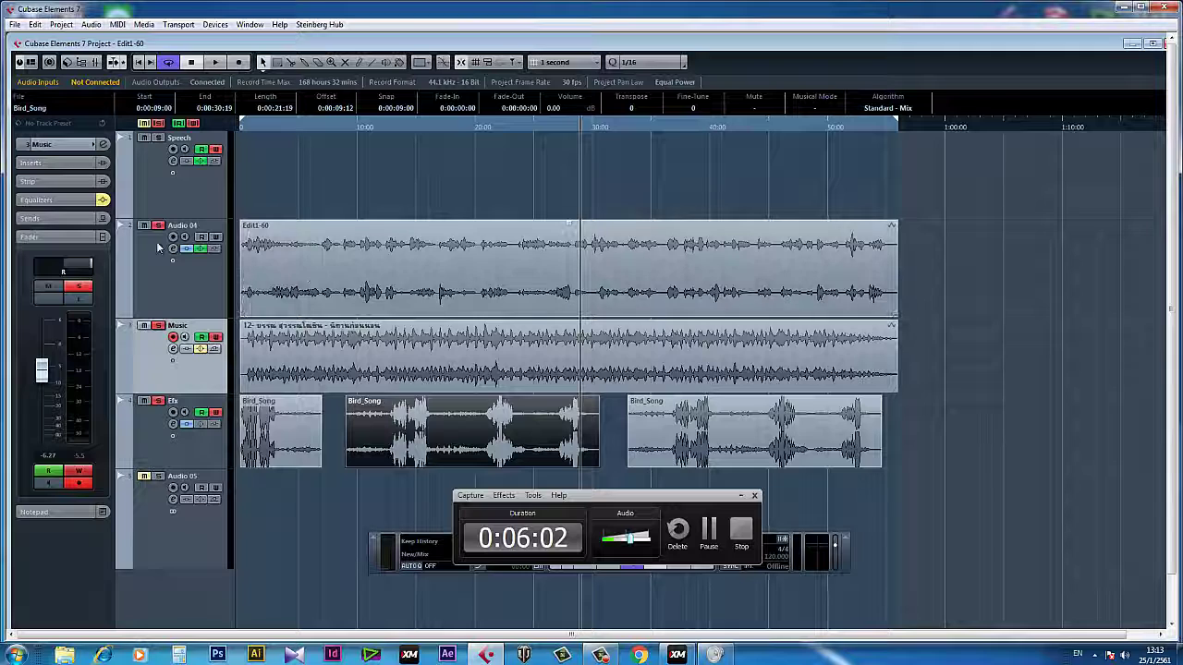
pyautogui.click(150, 450)
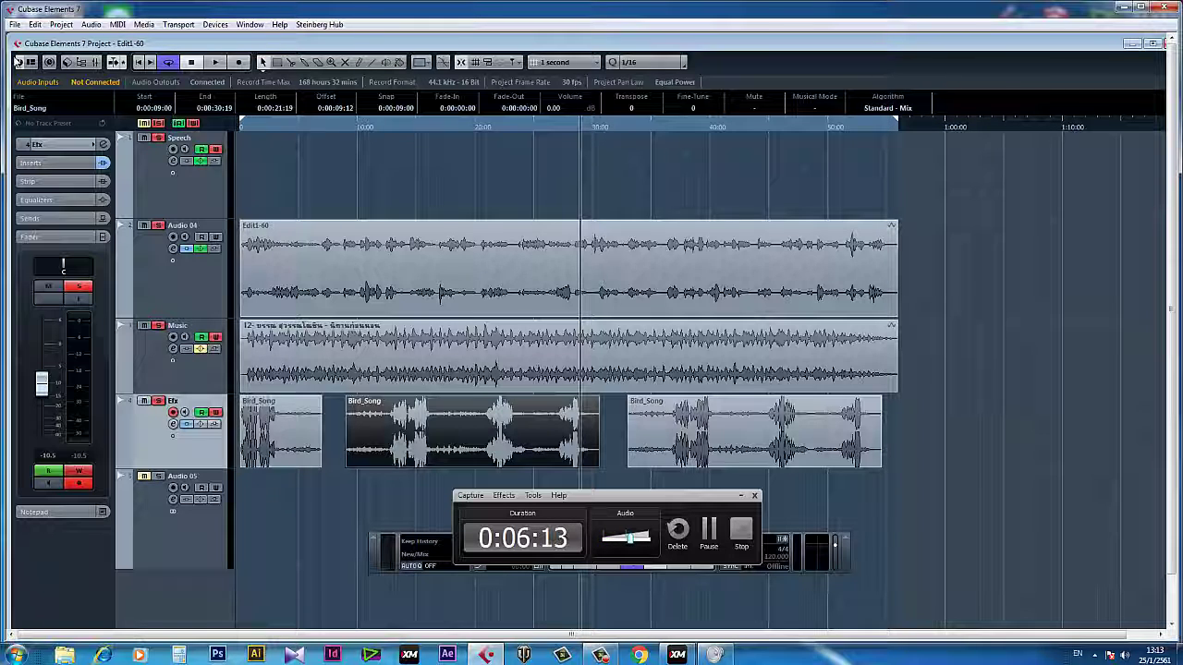
# - Open the Export Audio Mixdown settings and name the file automation- Time
pyautogui.click(15, 25)
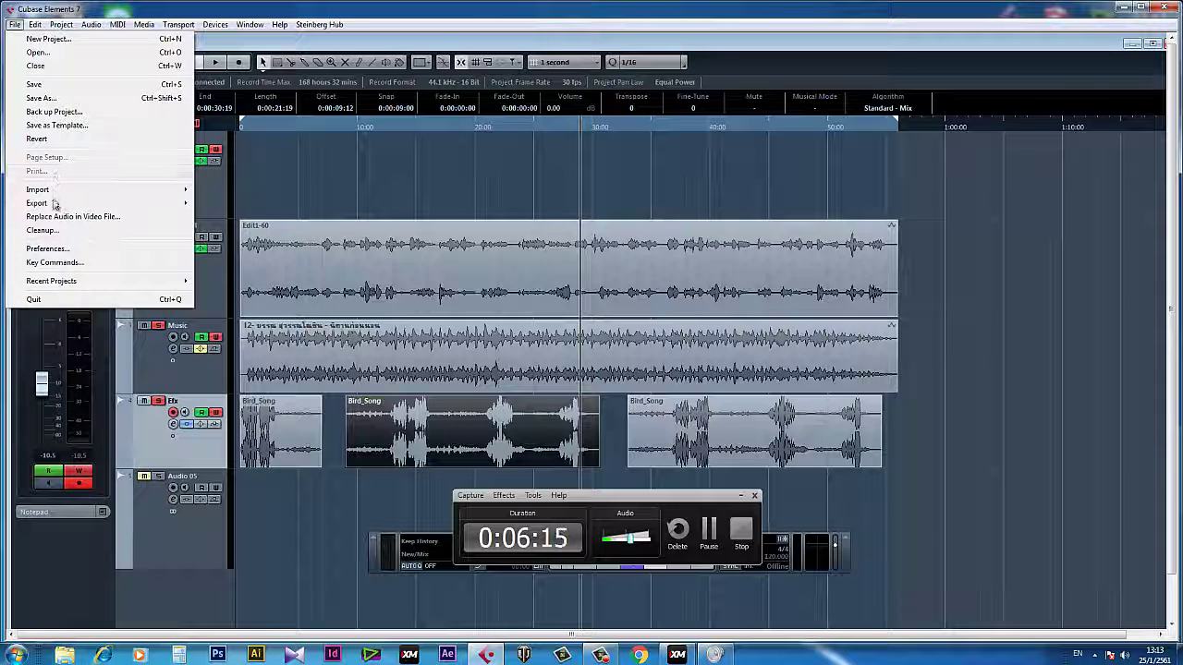
pyautogui.moveTo(55, 205)
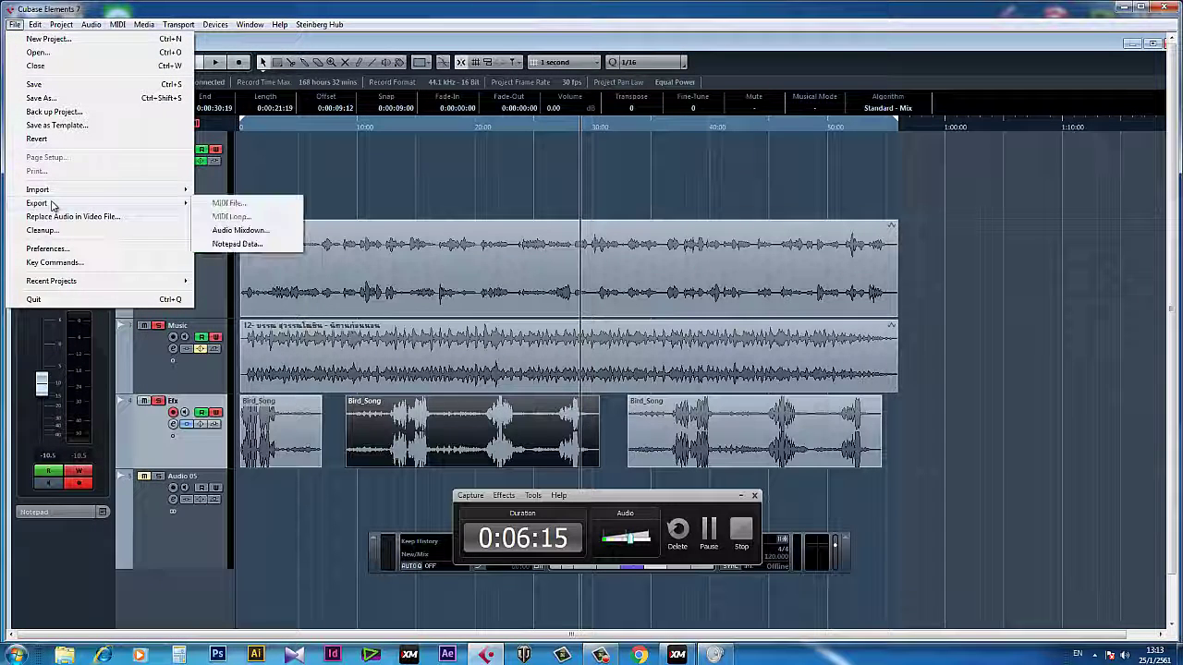
pyautogui.click(251, 231)
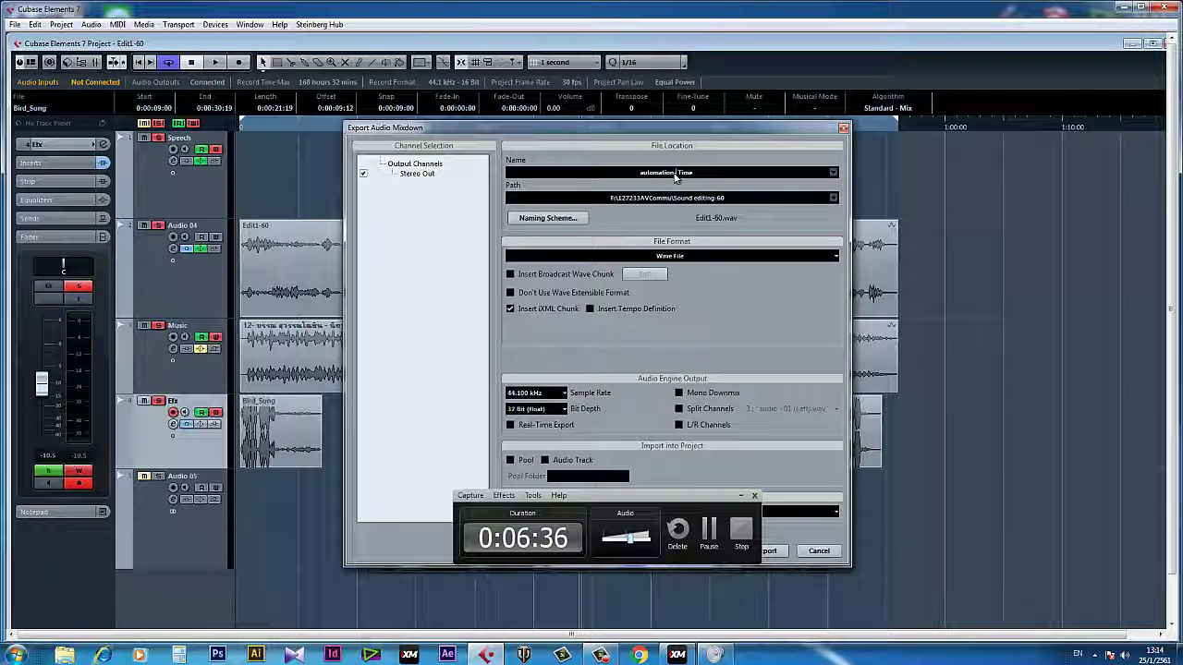
# - Choose the Sound editing-60 folder as the export location for the automation- Time file
pyautogui.click(716, 195)
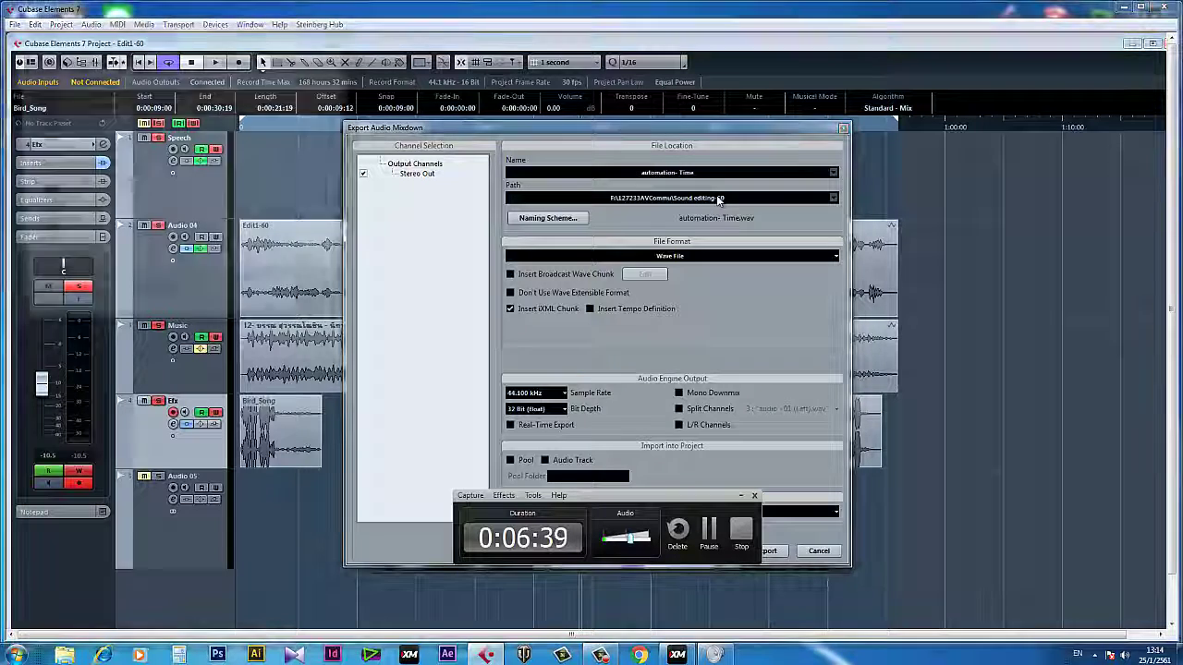
pyautogui.click(226, 61)
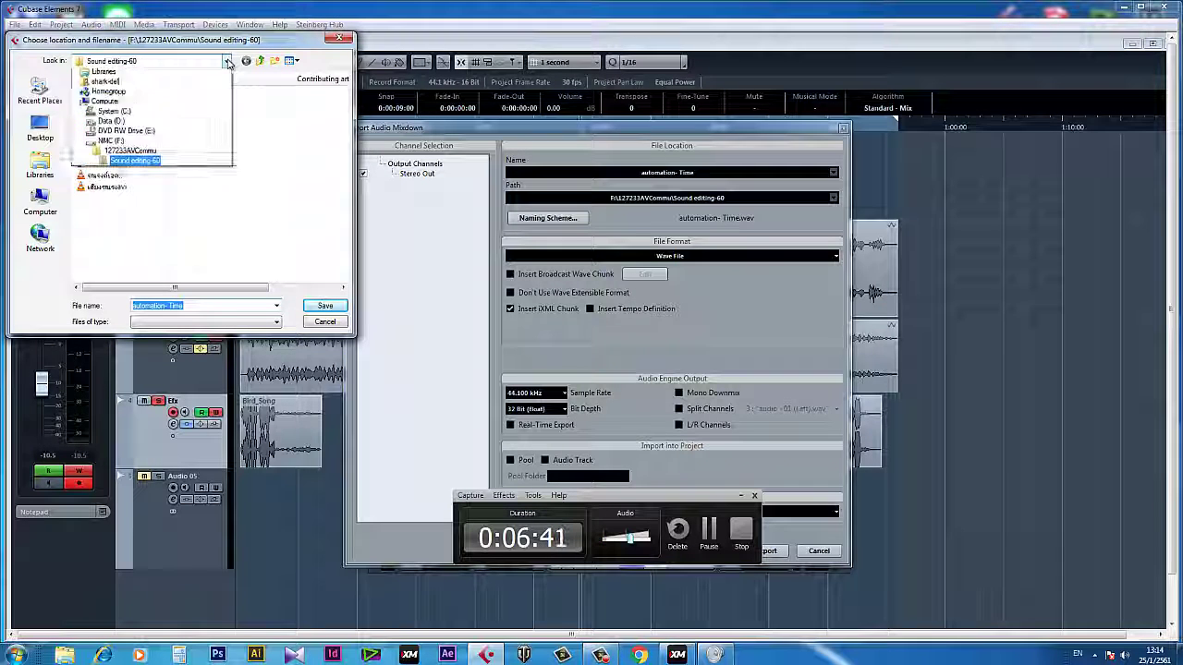
pyautogui.click(148, 192)
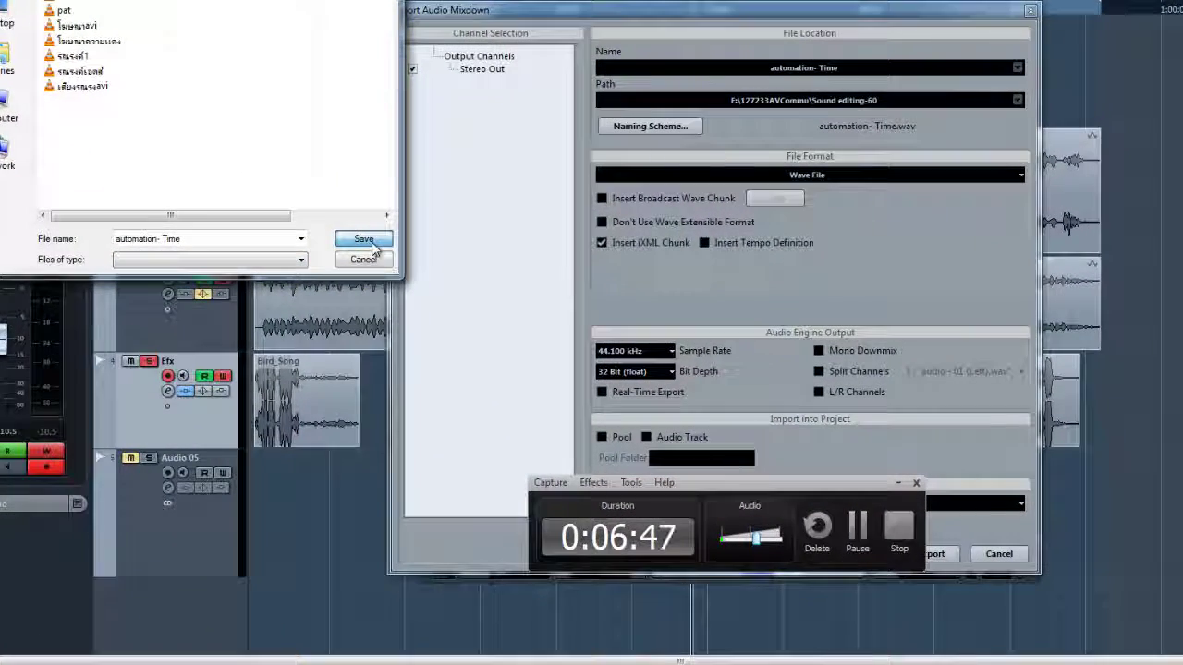
pyautogui.click(368, 241)
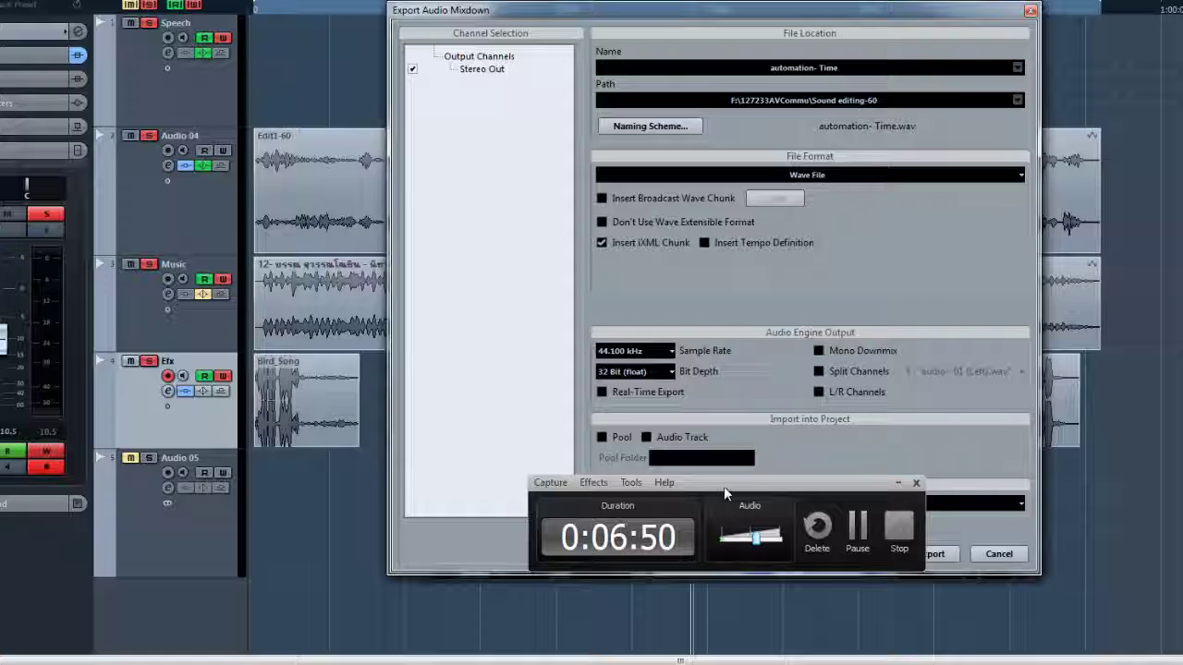
# - Export the mixdown with import into the Pool and as an audio track enabled, and close the export settings
pyautogui.moveTo(724, 486); pyautogui.dragTo(712, 563)
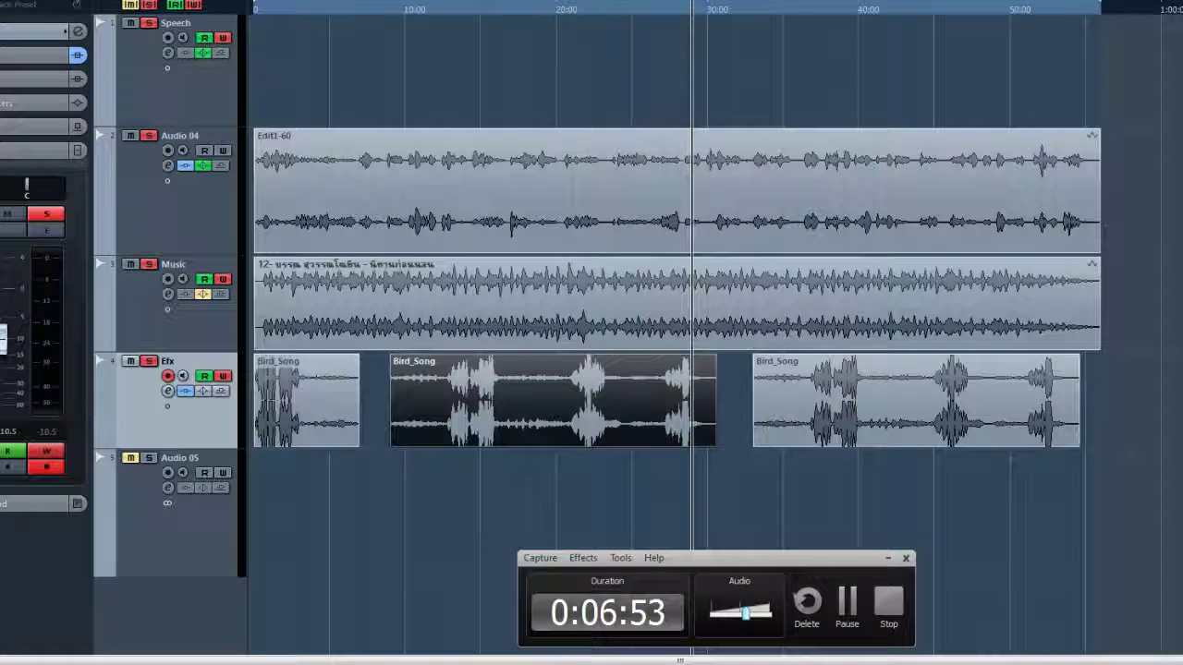
pyautogui.click(748, 301)
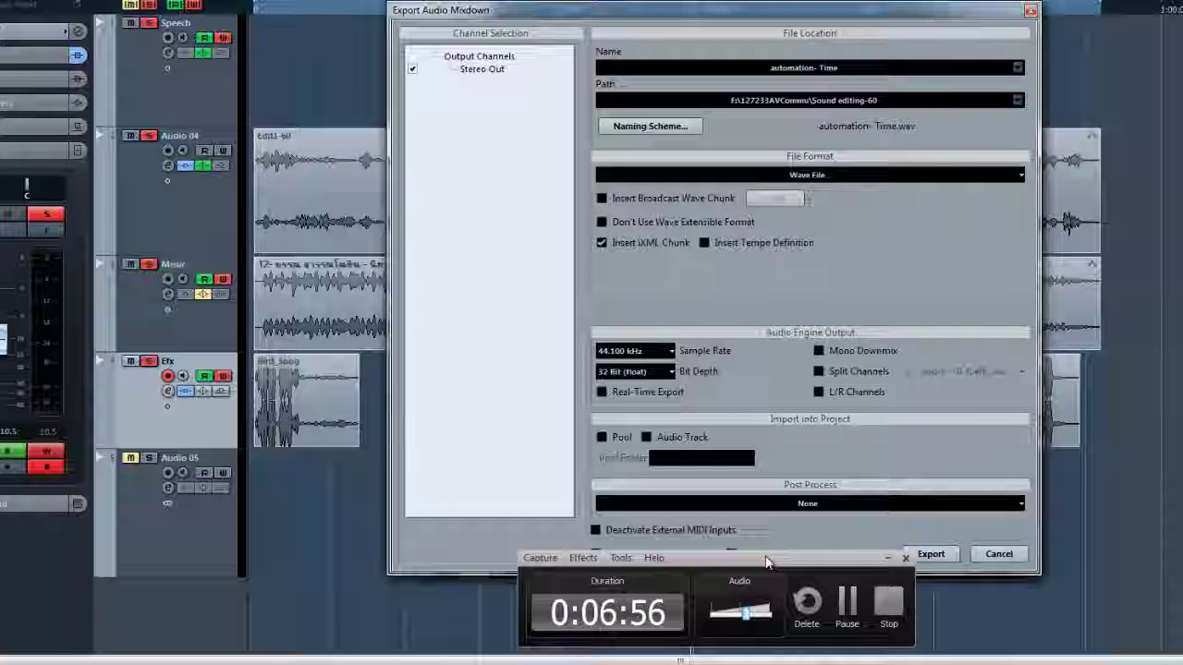
pyautogui.moveTo(785, 557); pyautogui.dragTo(414, 440)
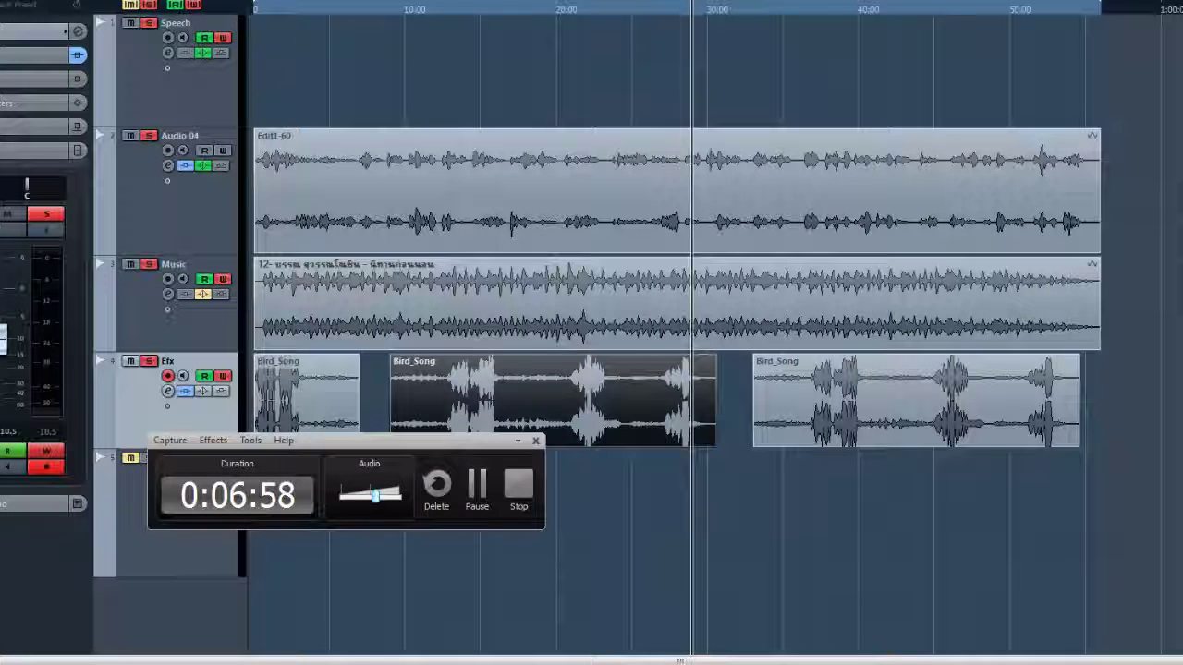
pyautogui.click(751, 298)
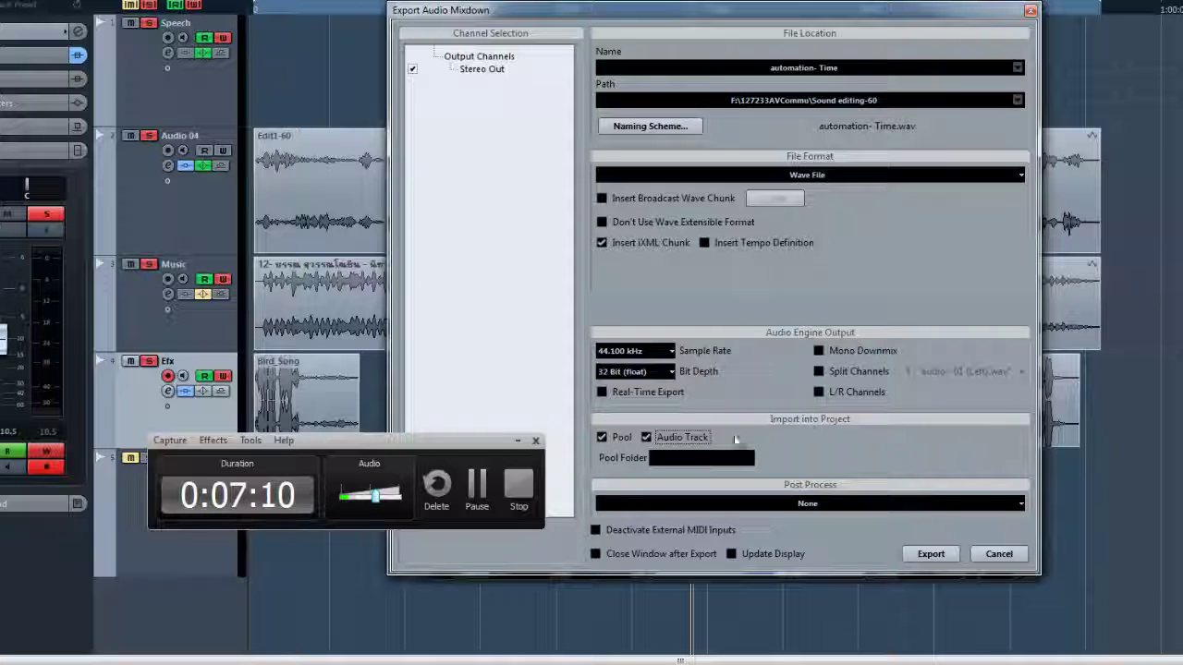
pyautogui.click(935, 560)
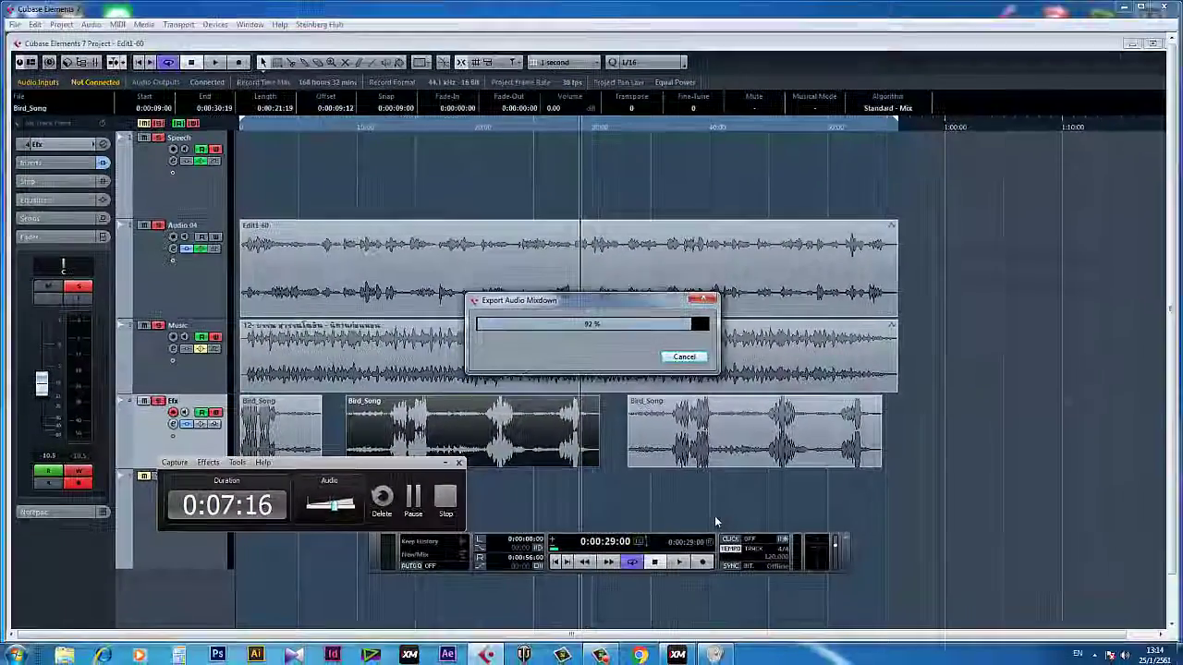
pyautogui.click(639, 402)
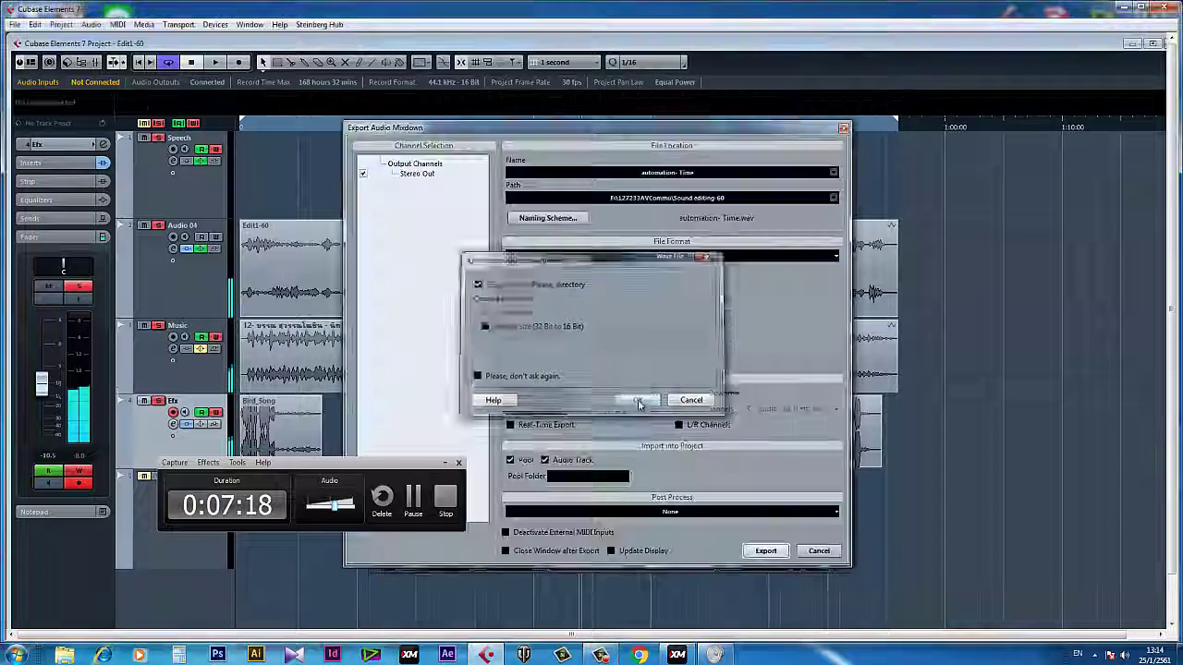
pyautogui.click(819, 551)
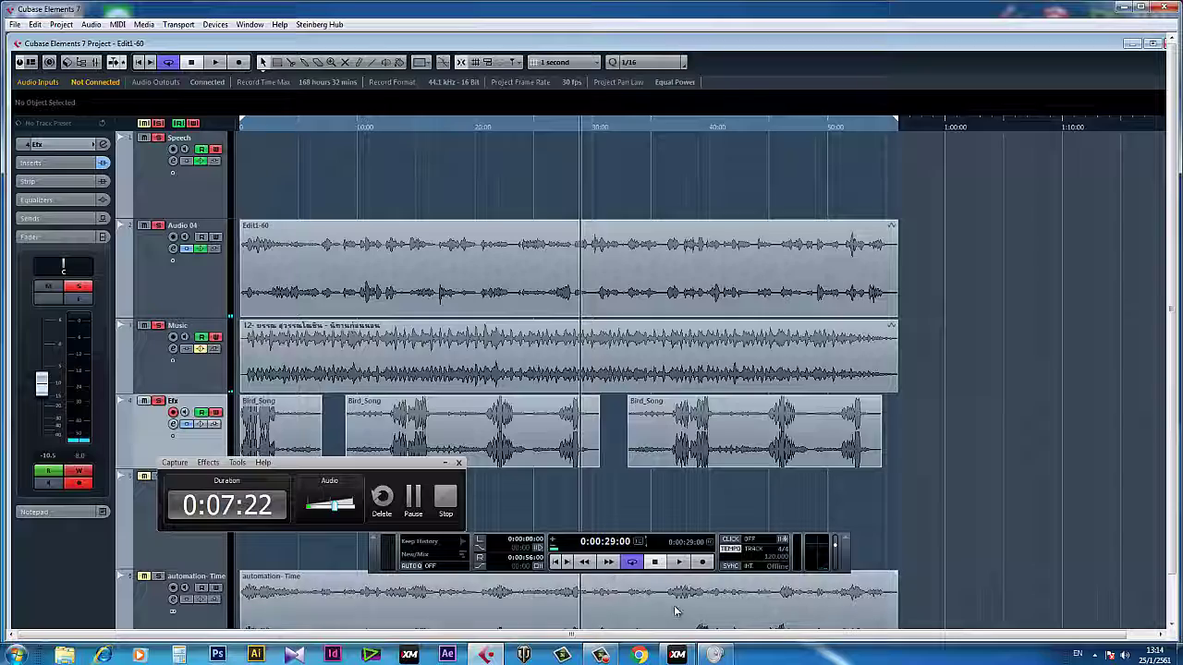
# - Move the imported automation- Time clip to the start of the Speech track and solo that track
pyautogui.moveTo(675, 609); pyautogui.dragTo(667, 185)
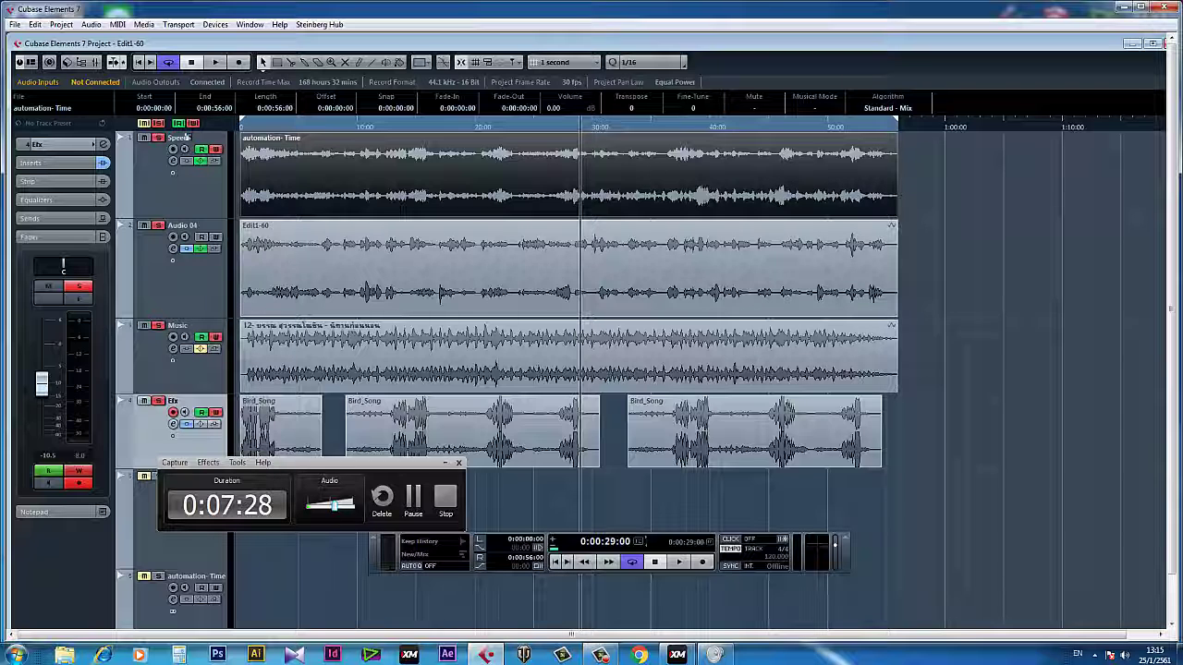
pyautogui.click(159, 138)
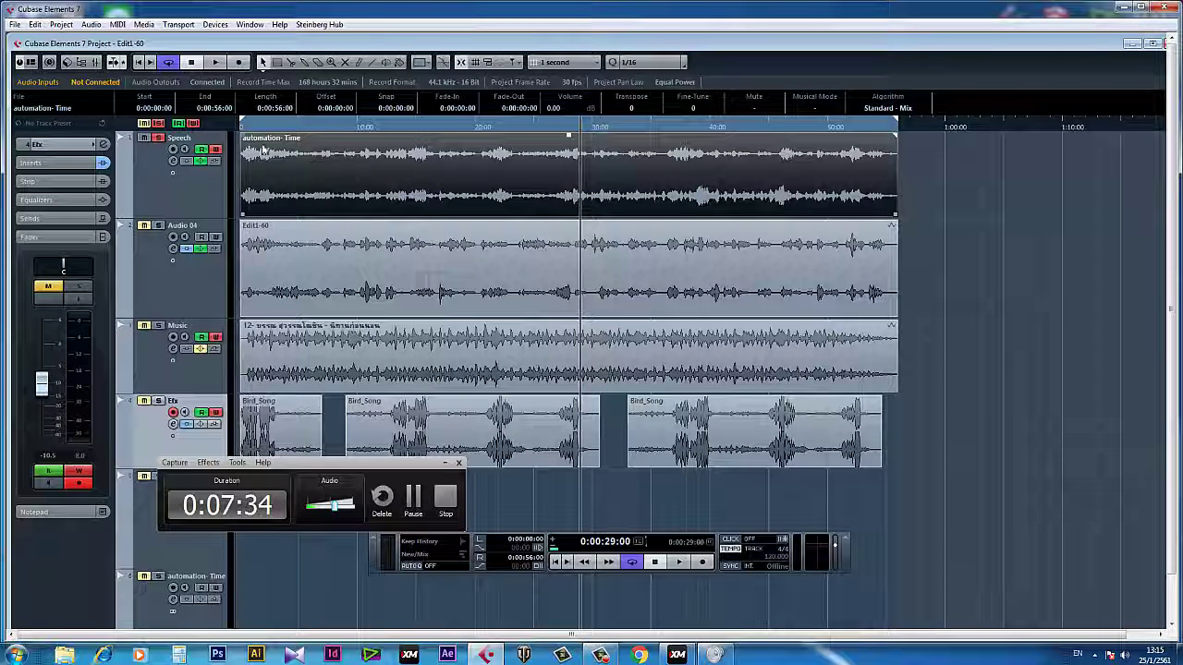
# - Play back the automation- Time clip from 29 seconds and turn off the Speech track's mute
pyautogui.press('space')
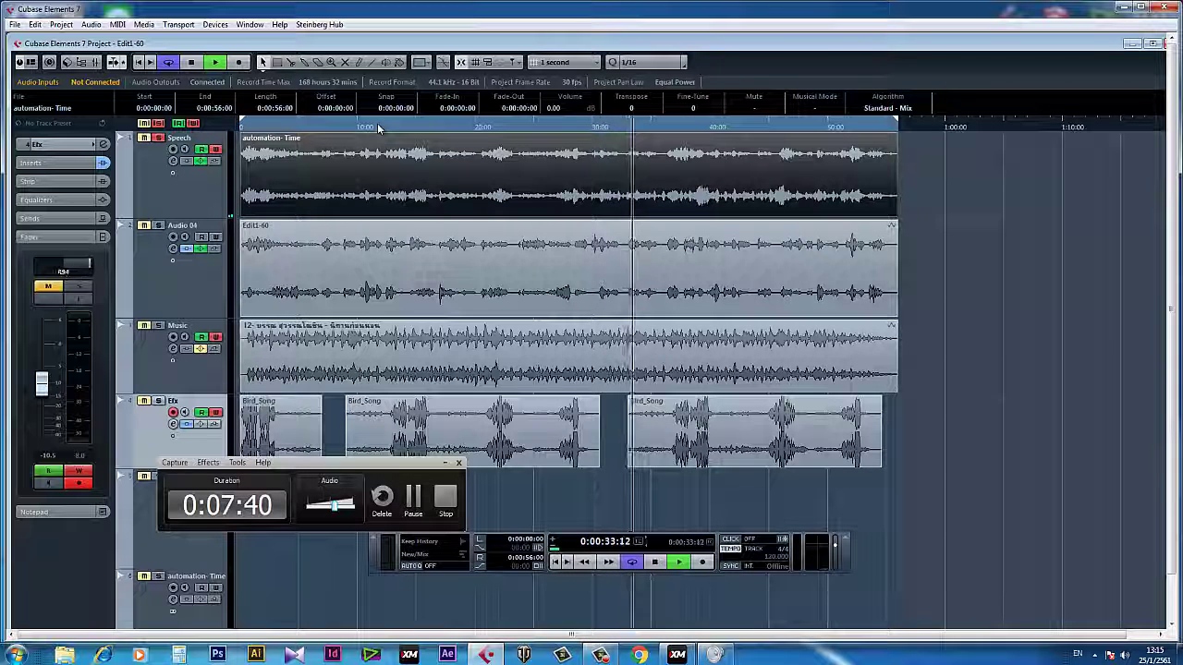
pyautogui.click(144, 138)
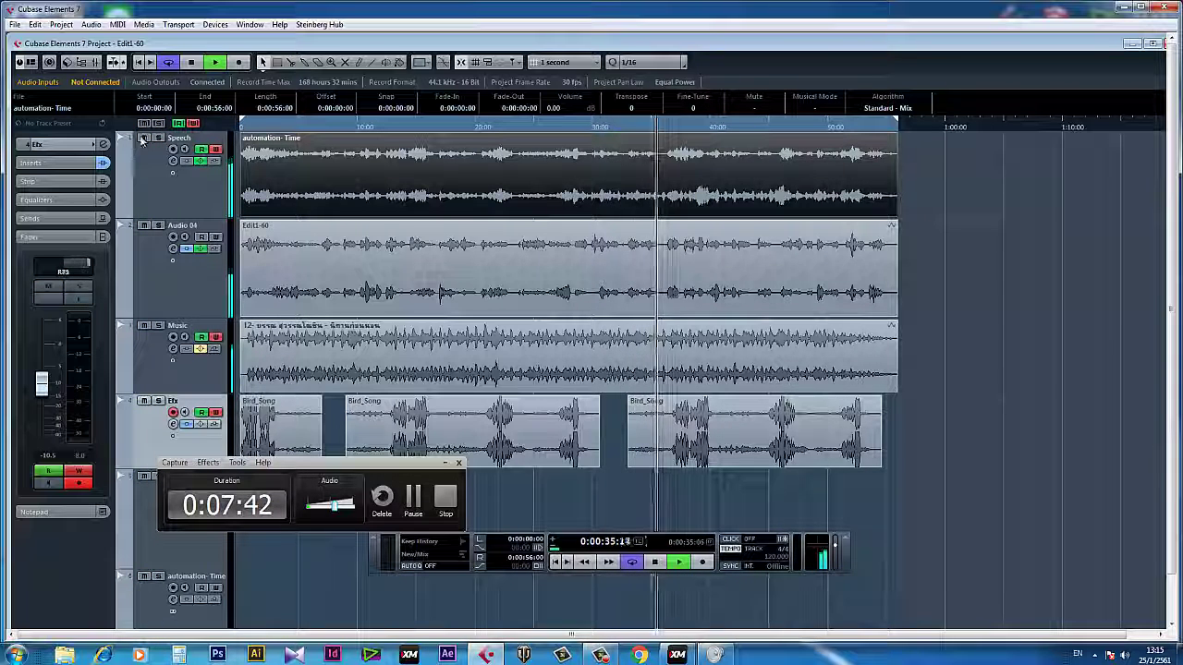
# - Solo the Speech track, then bring up the transport controls and stop playback at about 54 seconds
pyautogui.click(158, 138)
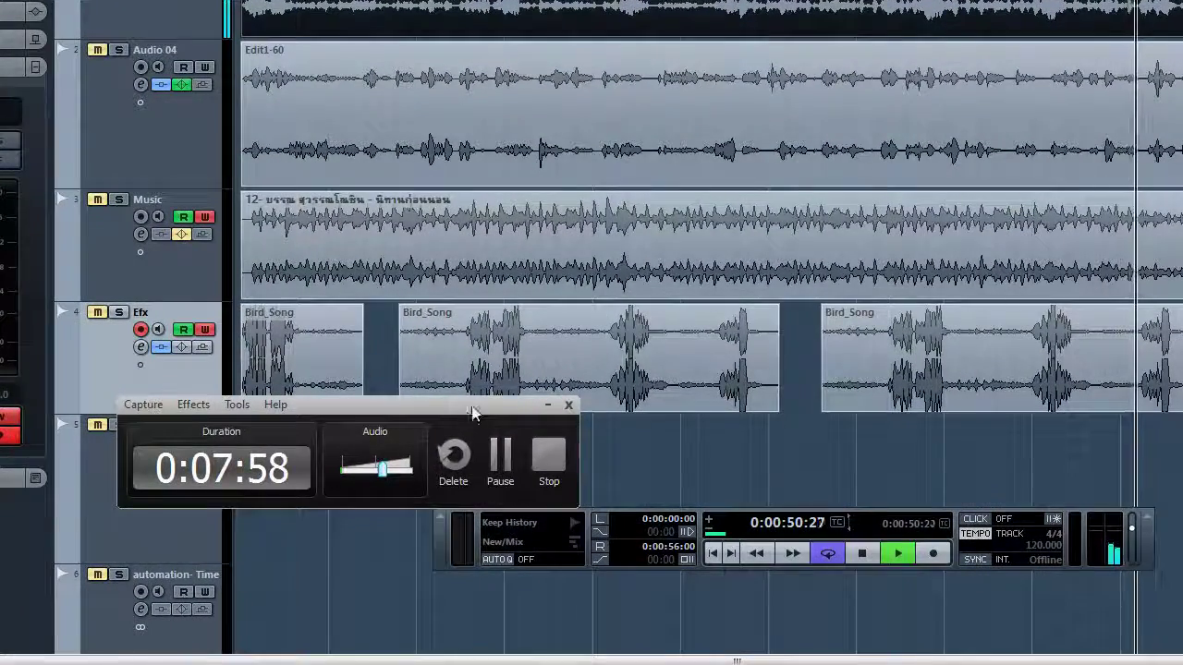
pyautogui.moveTo(471, 413); pyautogui.dragTo(957, 205)
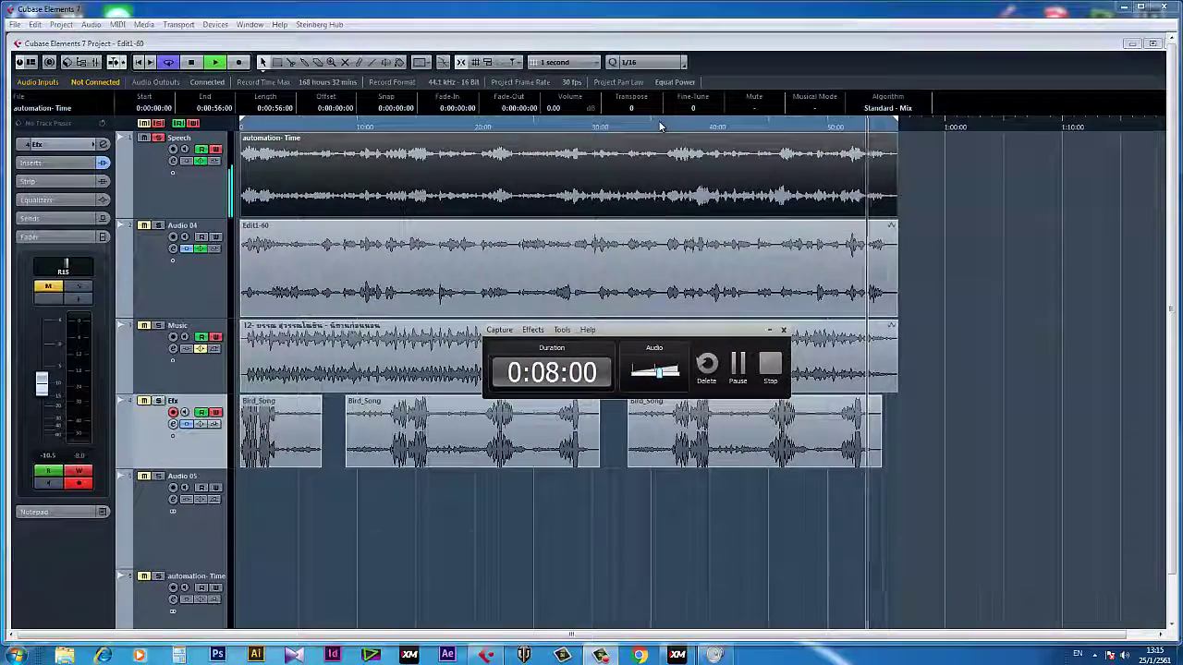
pyautogui.press('F2')
pyautogui.press('space')
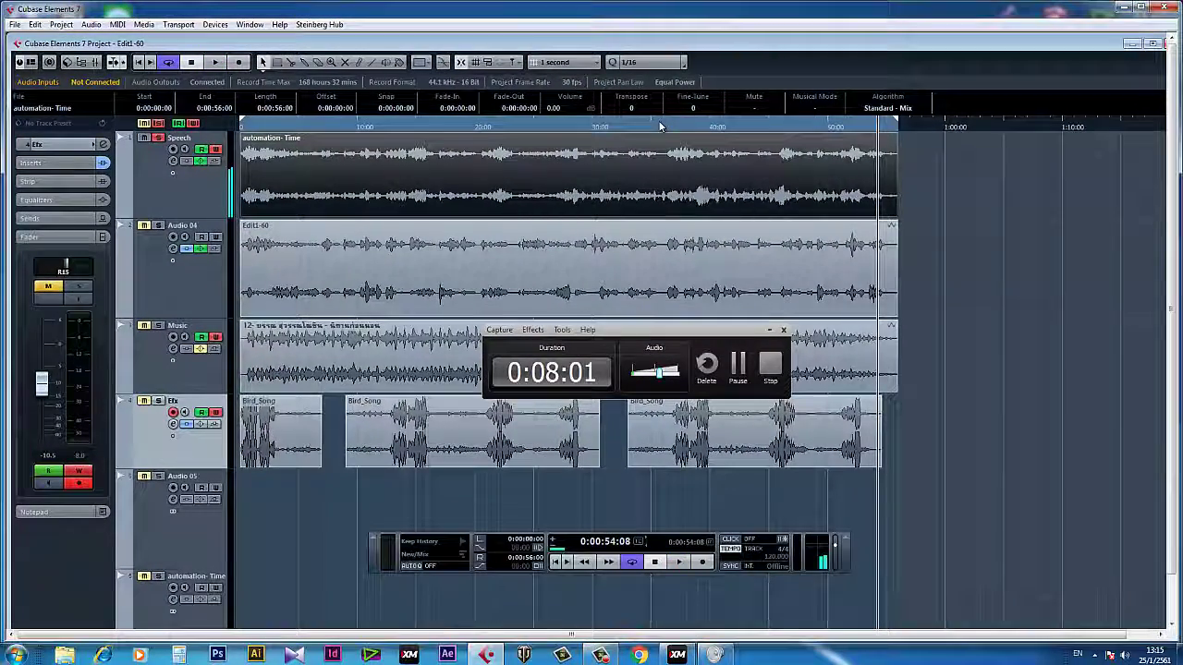
# - Time-stretch the automation- Time clip to a length of 1:00 using Sizing Applies Time Stretch, and extend the right locator to 1:00
pyautogui.click(263, 64)
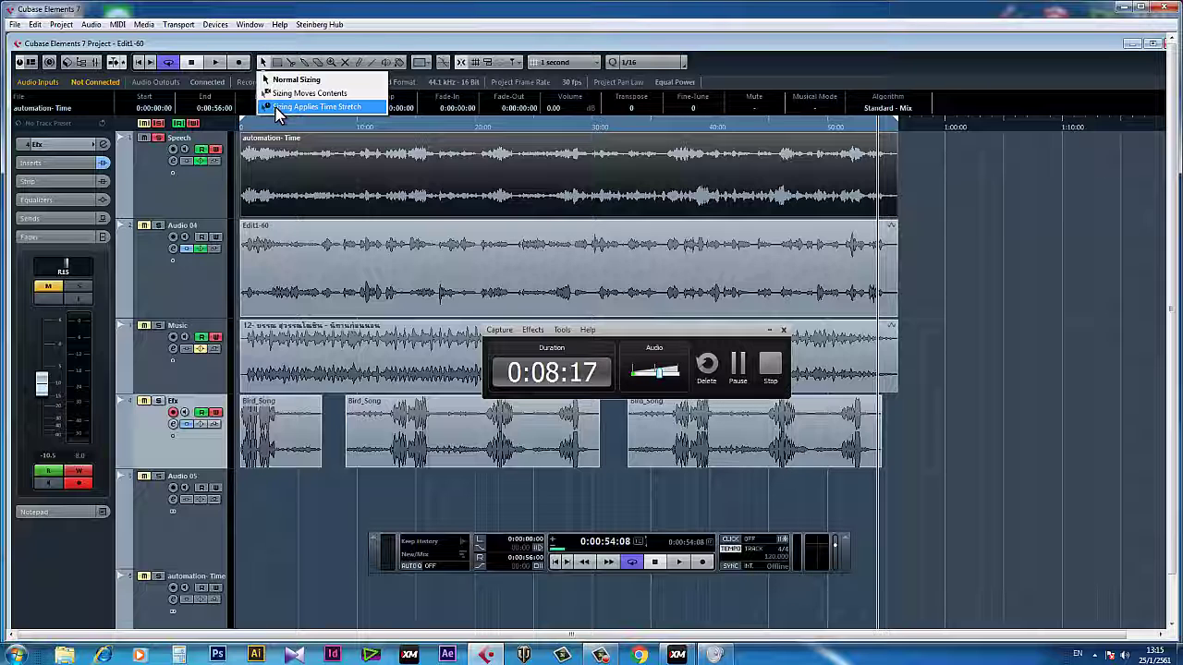
pyautogui.click(277, 107)
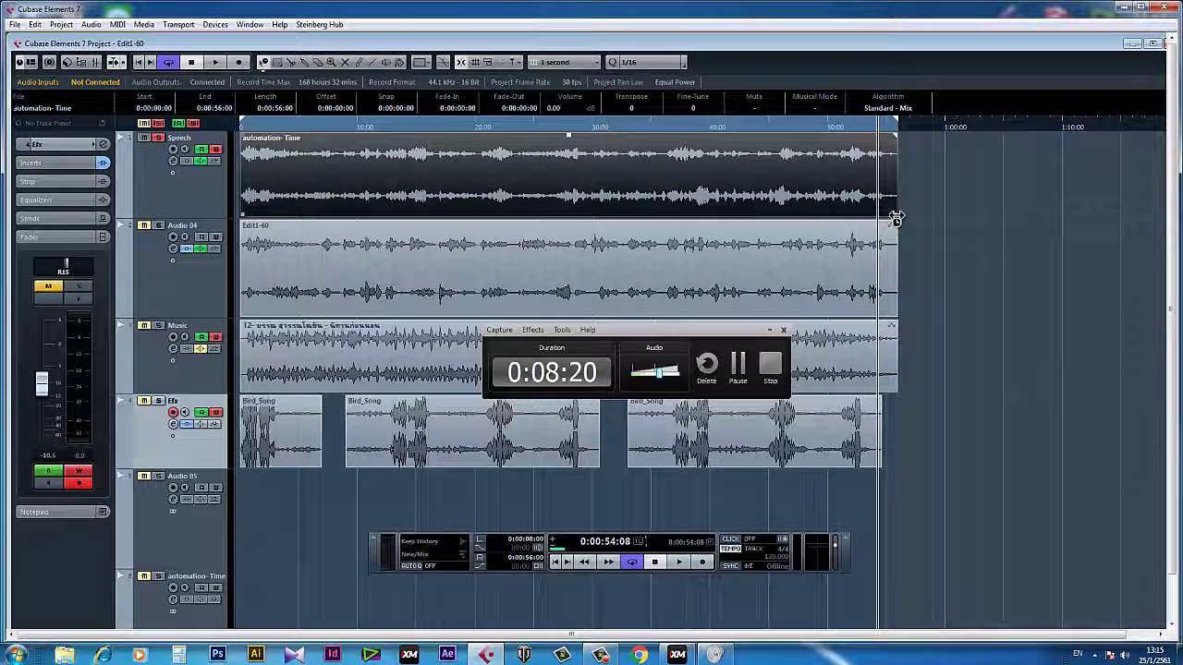
pyautogui.moveTo(901, 220); pyautogui.dragTo(942, 217)
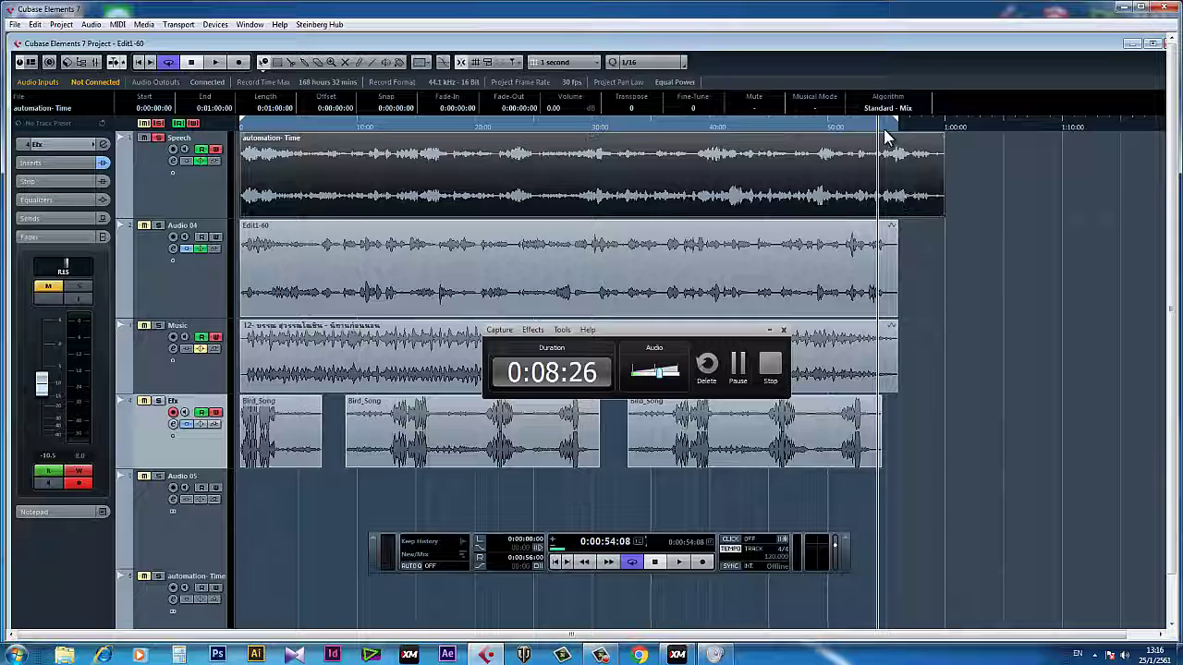
pyautogui.moveTo(898, 121); pyautogui.dragTo(943, 132)
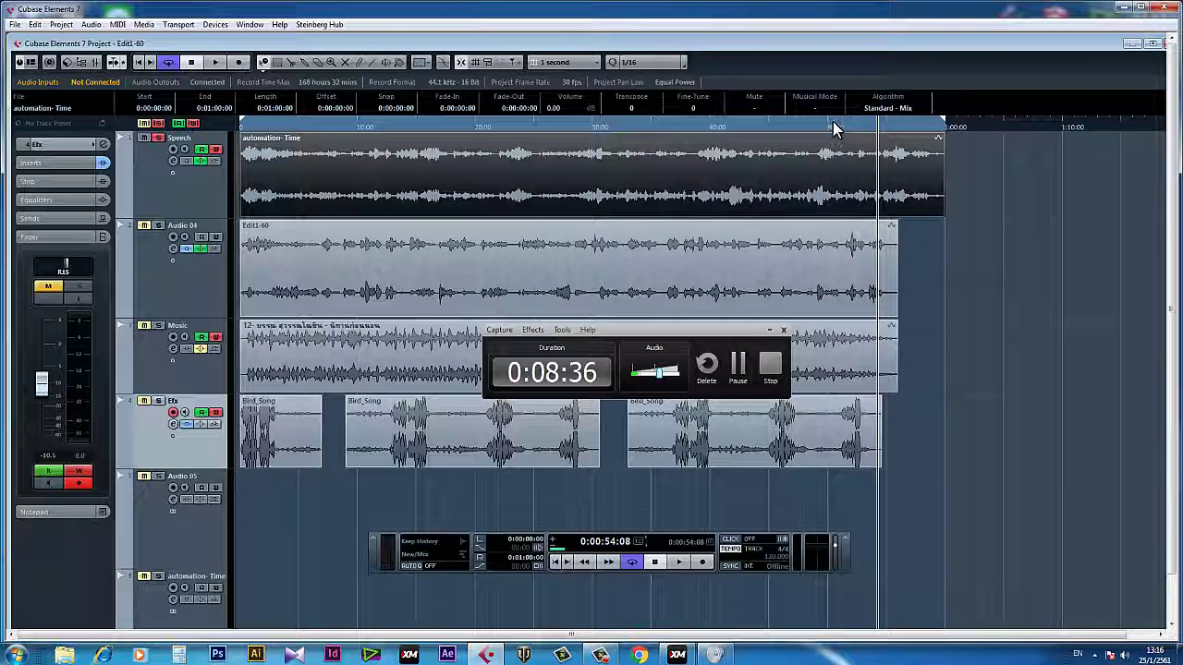
# - Play back the stretched automation- Time clip from about 43 seconds and stop at about 47 seconds
pyautogui.moveTo(835, 128); pyautogui.dragTo(756, 123)
pyautogui.press('space')
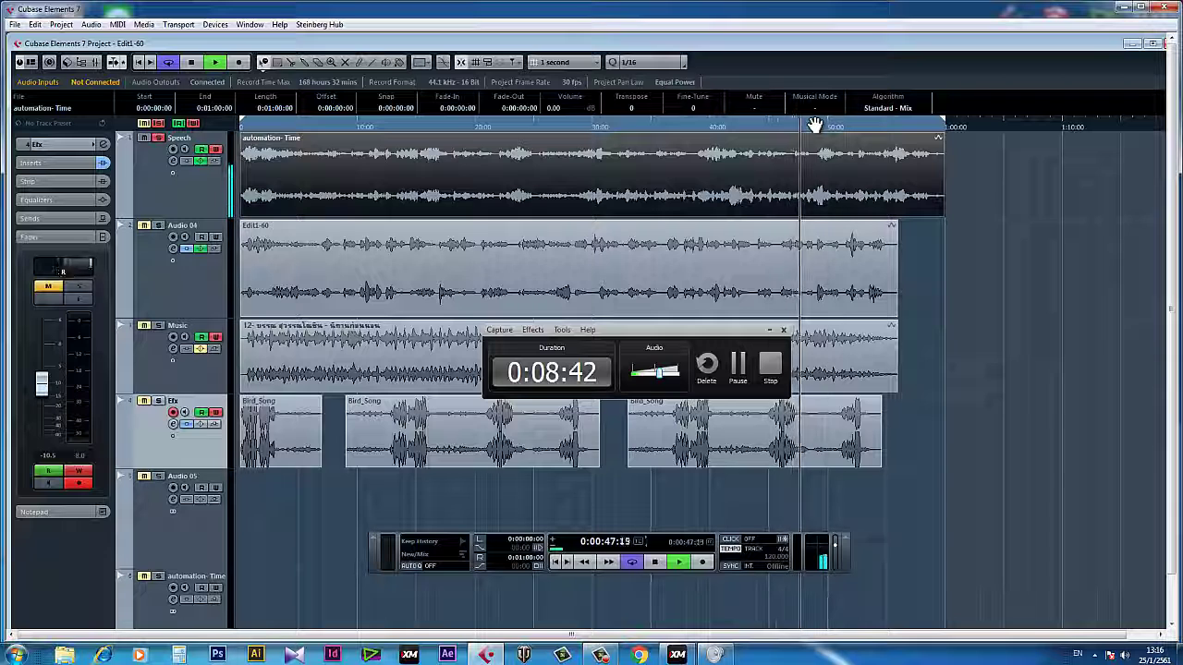
pyautogui.press('space')
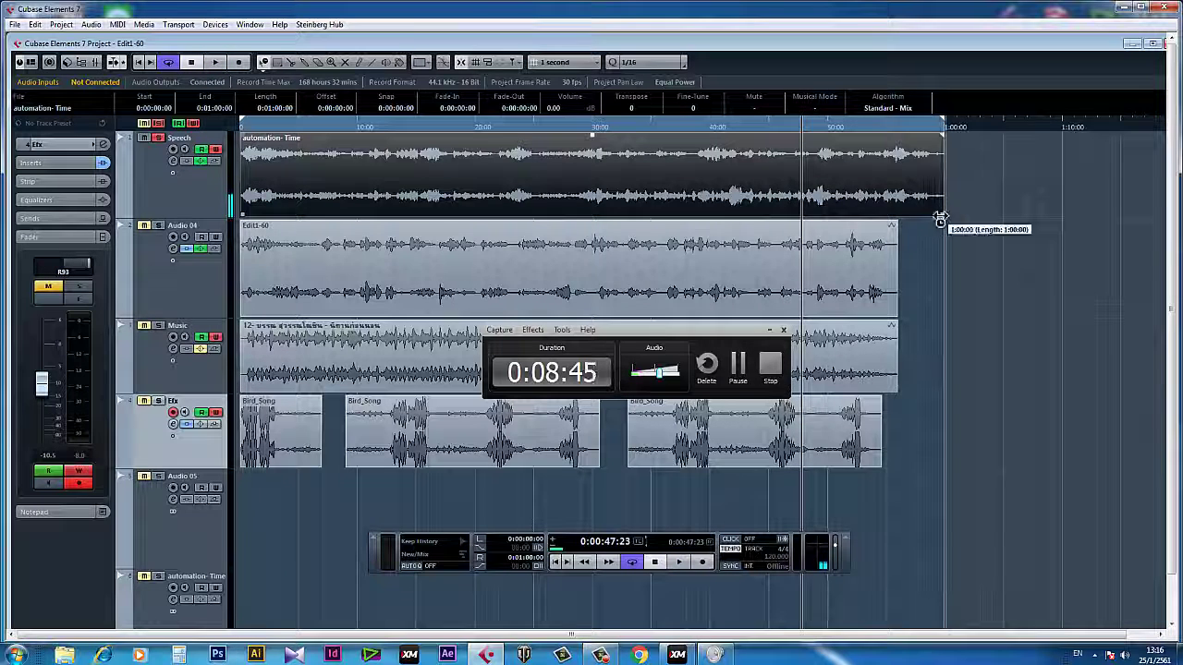
# - Time-compress the automation- Time clip to a length of 51 seconds and play it back from about 30 seconds
pyautogui.moveTo(939, 220); pyautogui.dragTo(838, 218)
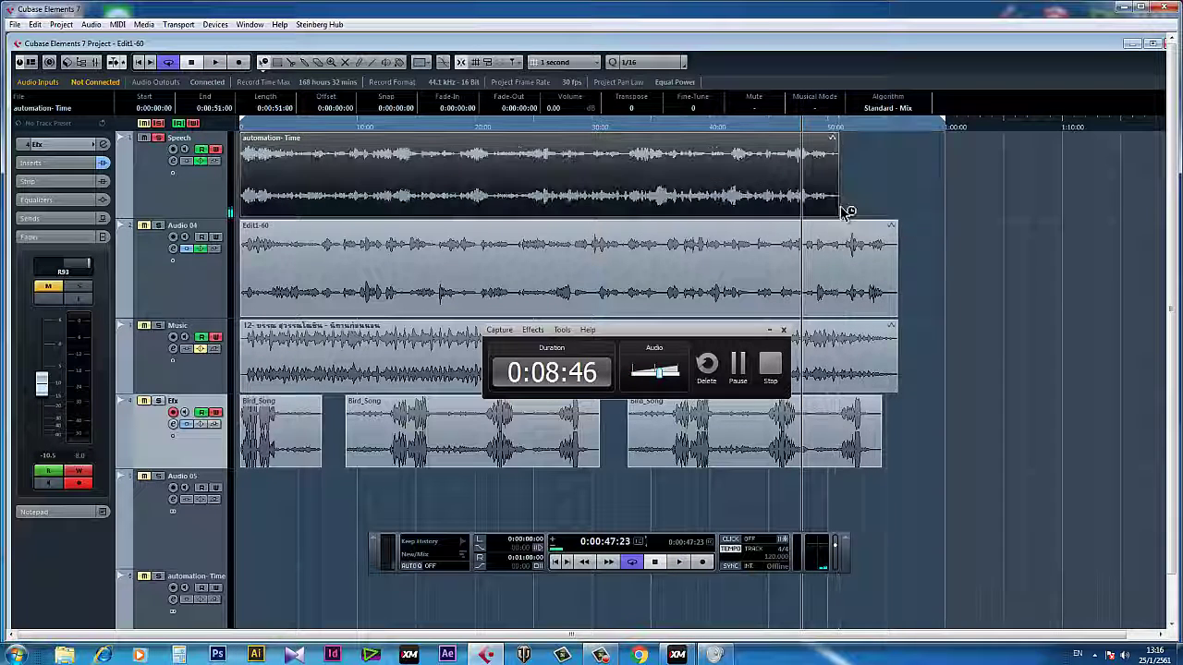
pyautogui.click(596, 127)
pyautogui.press('space')
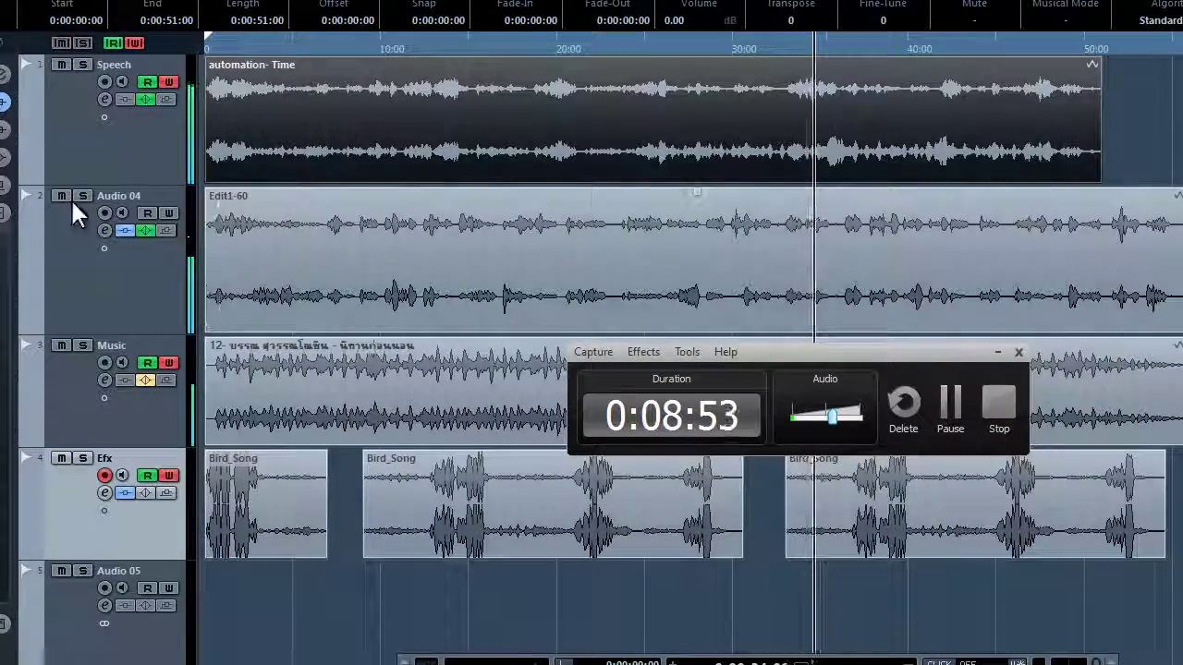
# - Mute the Audio 04, Music and Efx tracks while the compressed clip plays
pyautogui.click(61, 196)
pyautogui.click(61, 346)
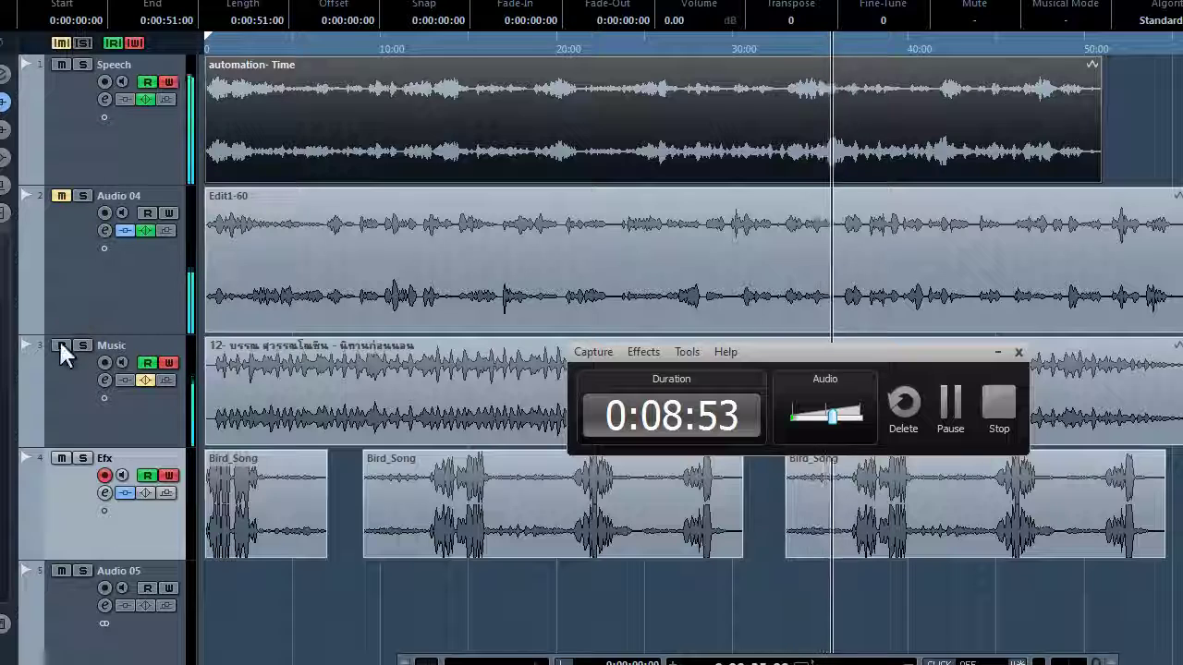
pyautogui.click(61, 459)
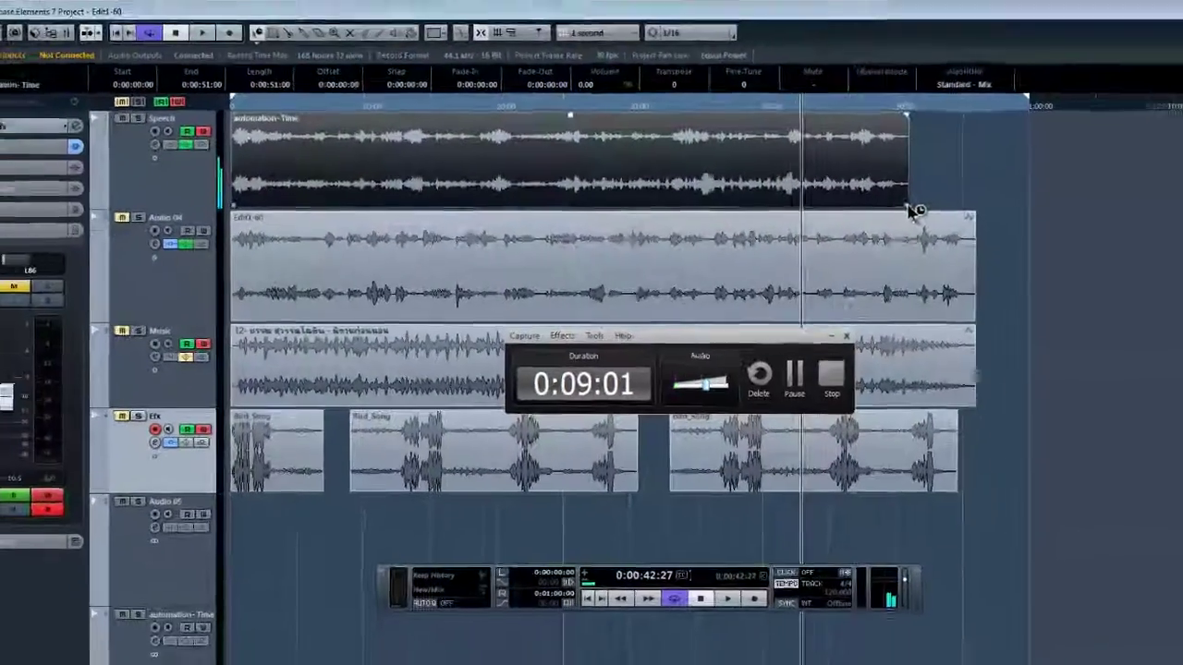
# - Time-stretch the automation- Time clip on the Speech track back out to a length of 1:00
pyautogui.moveTo(1100, 182); pyautogui.dragTo(1182, 187)
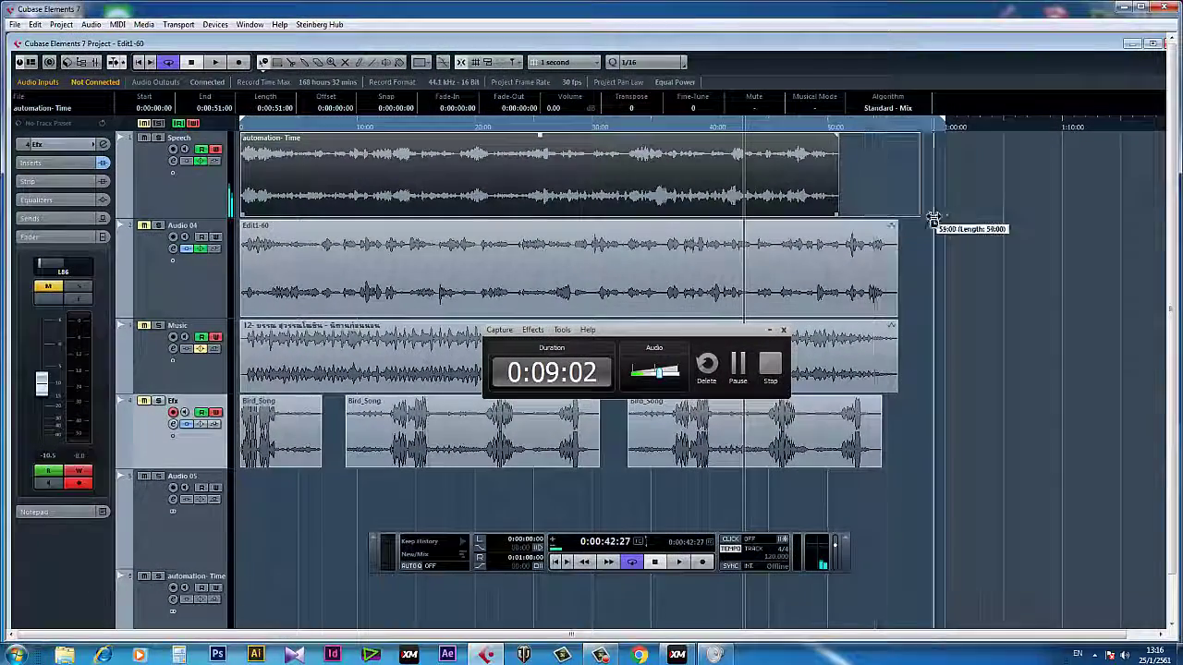
pyautogui.moveTo(934, 222); pyautogui.dragTo(943, 216)
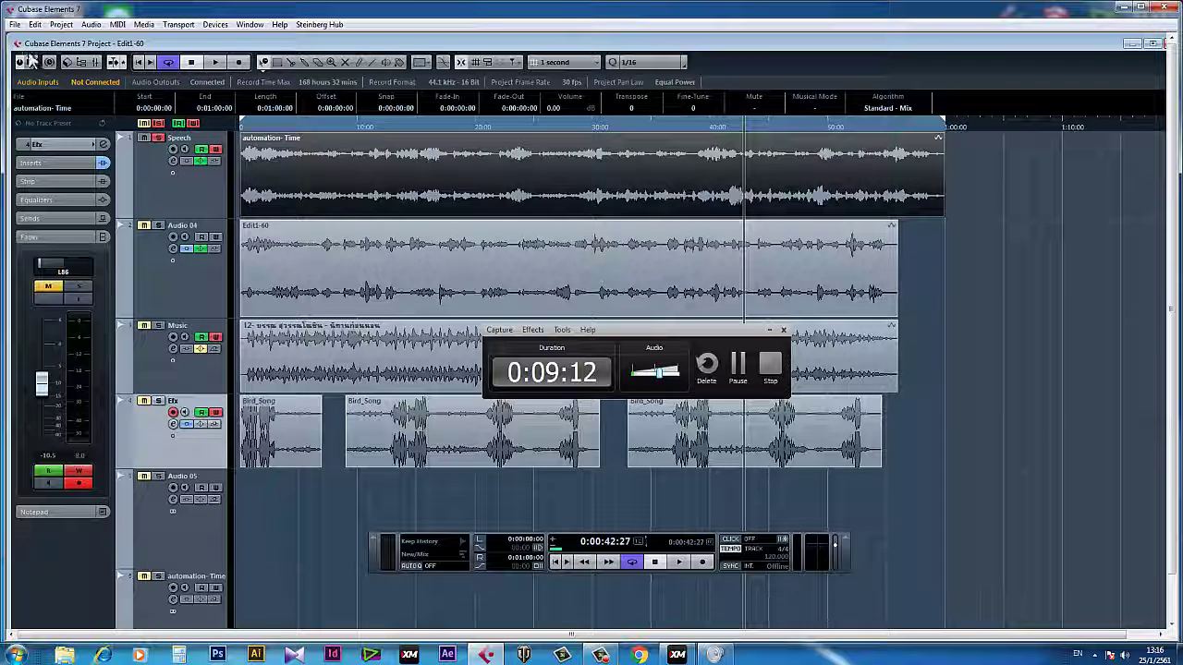
# - Open the Audio Mixdown export settings for the one-minute mix
pyautogui.click(15, 25)
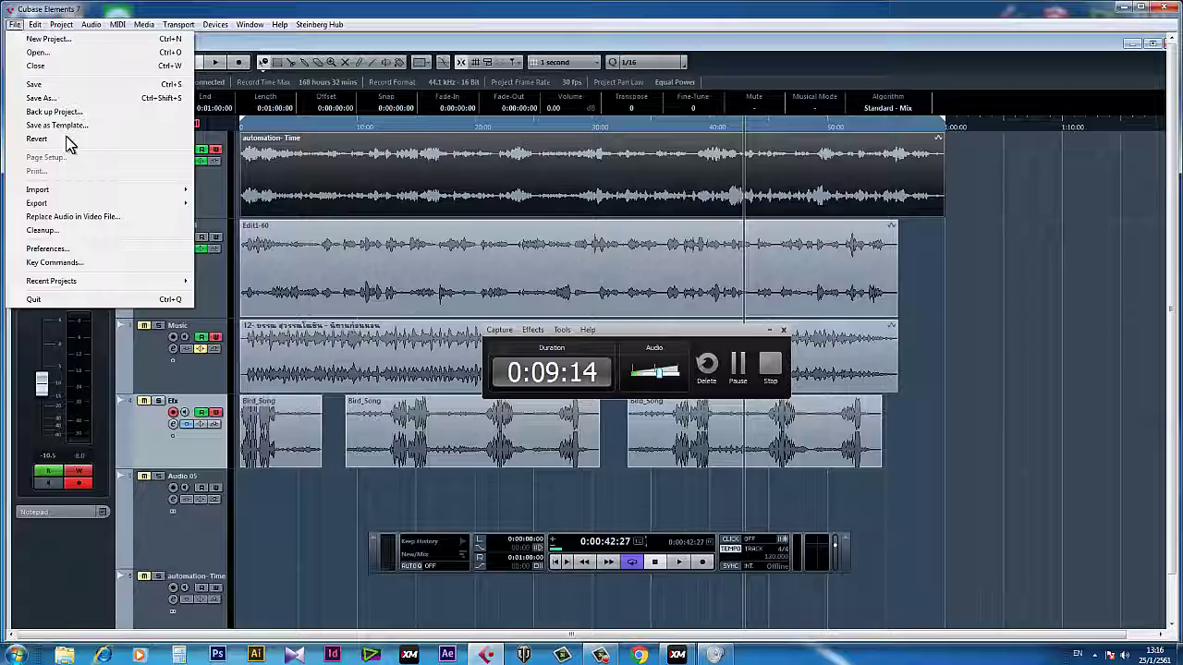
pyautogui.moveTo(55, 202)
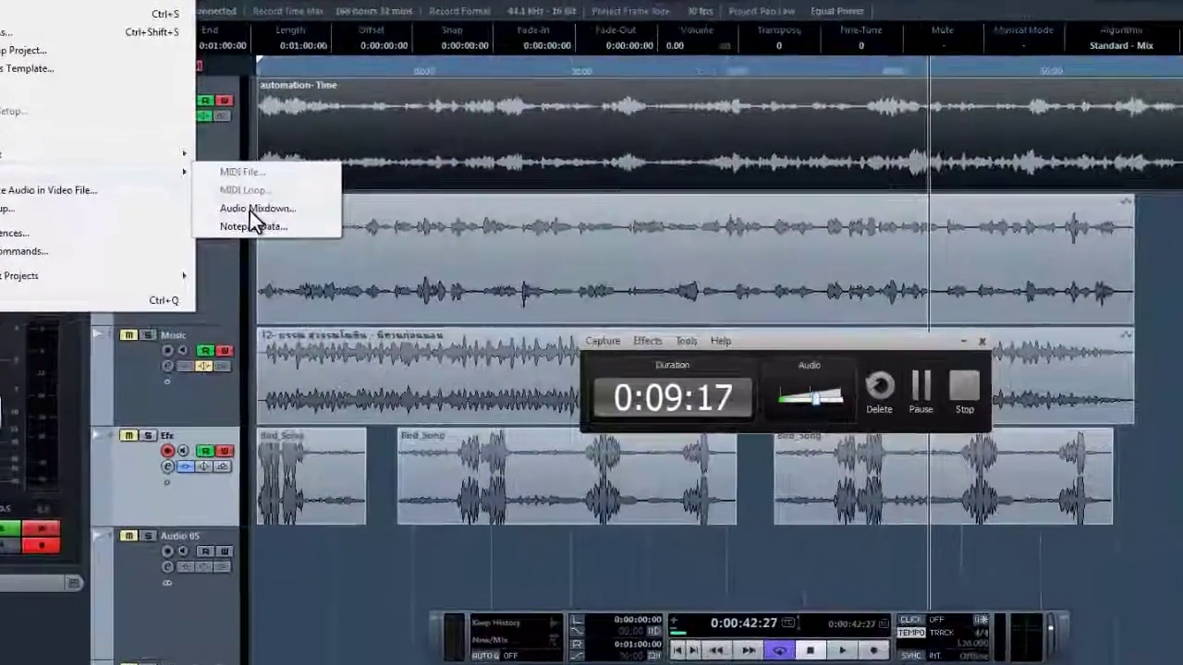
pyautogui.click(250, 209)
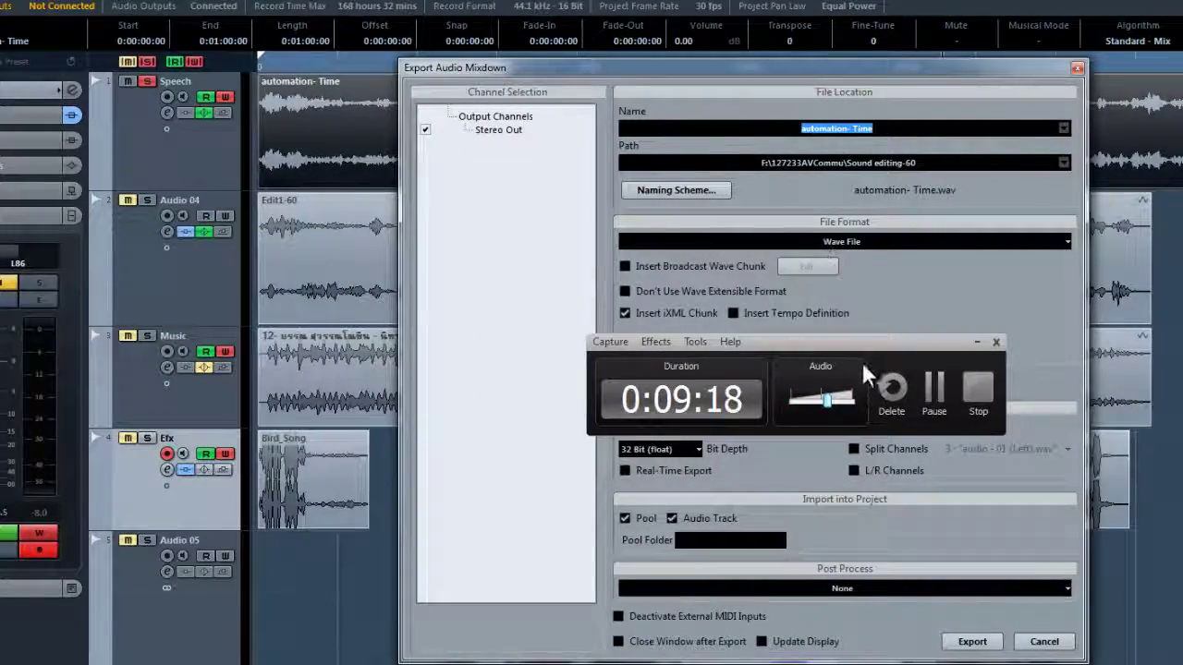
pyautogui.press('Escape')
pyautogui.moveTo(842, 345); pyautogui.dragTo(602, 297)
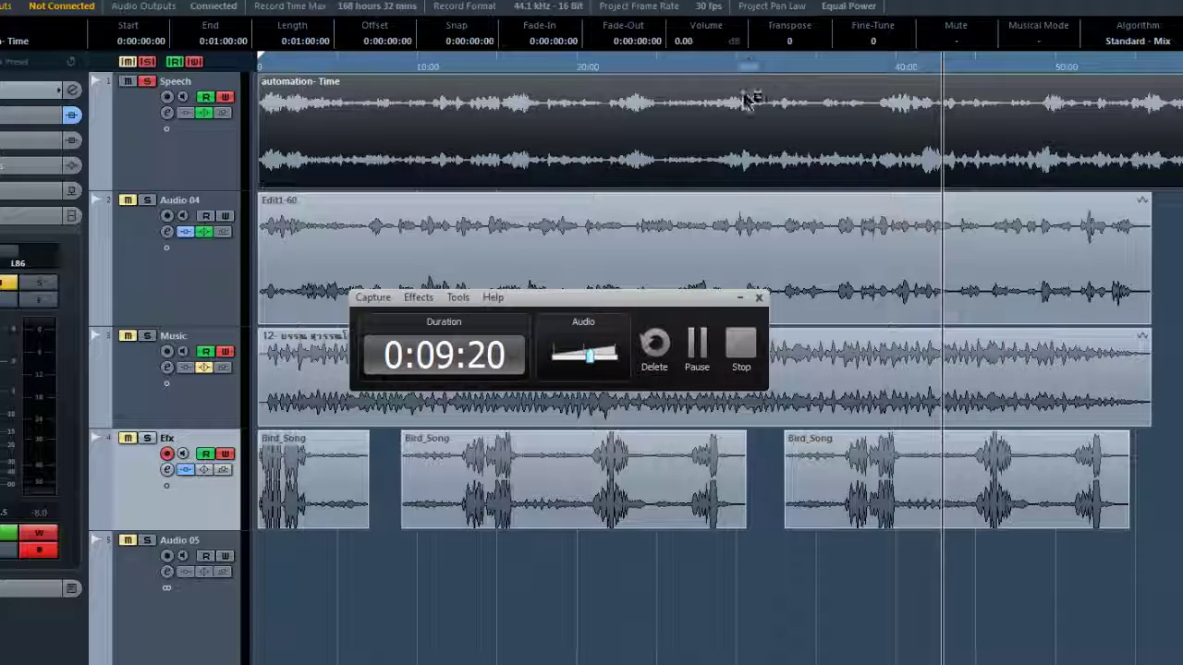
pyautogui.click(826, 58)
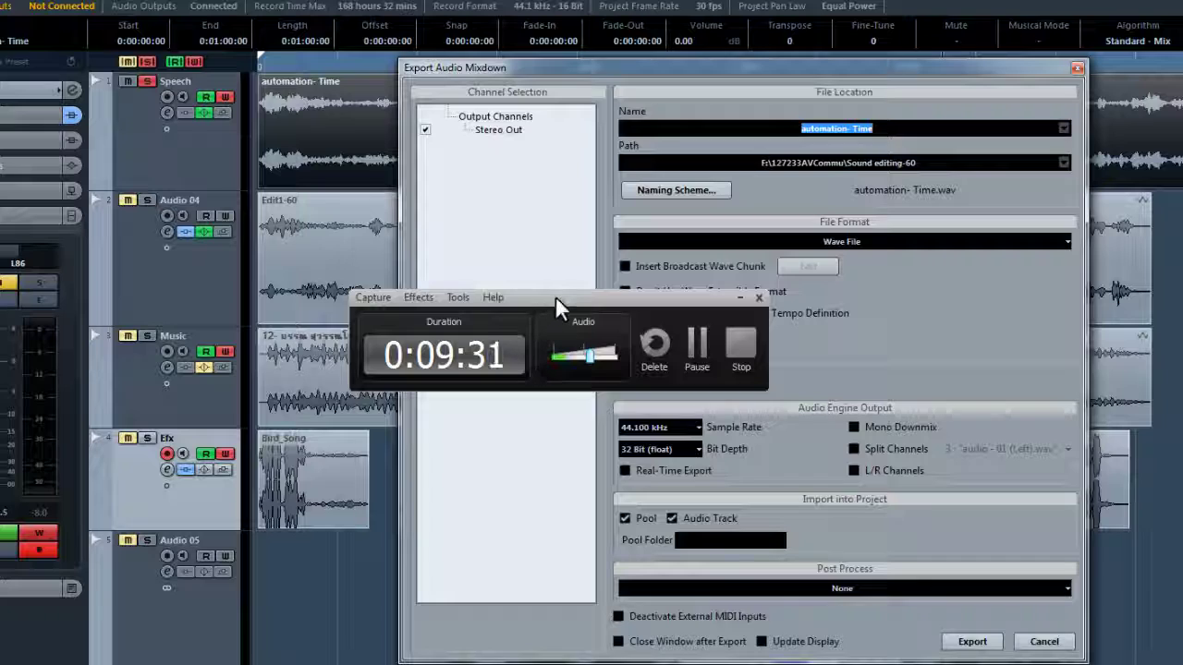
pyautogui.moveTo(555, 296); pyautogui.dragTo(560, 311)
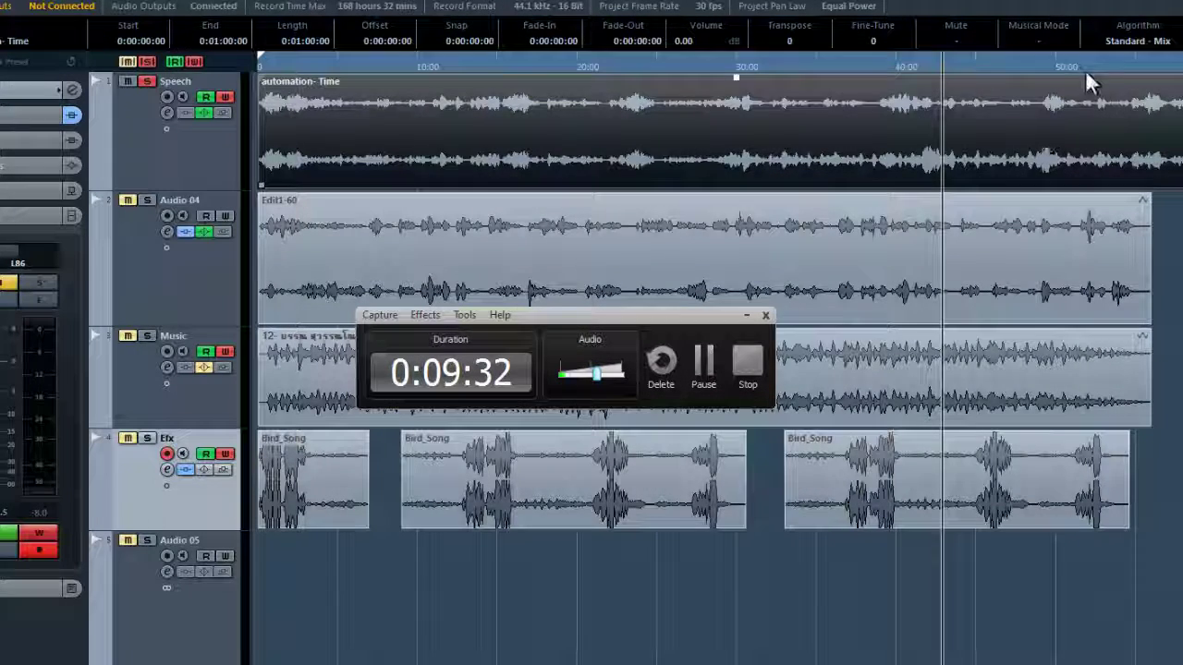
pyautogui.click(1087, 67)
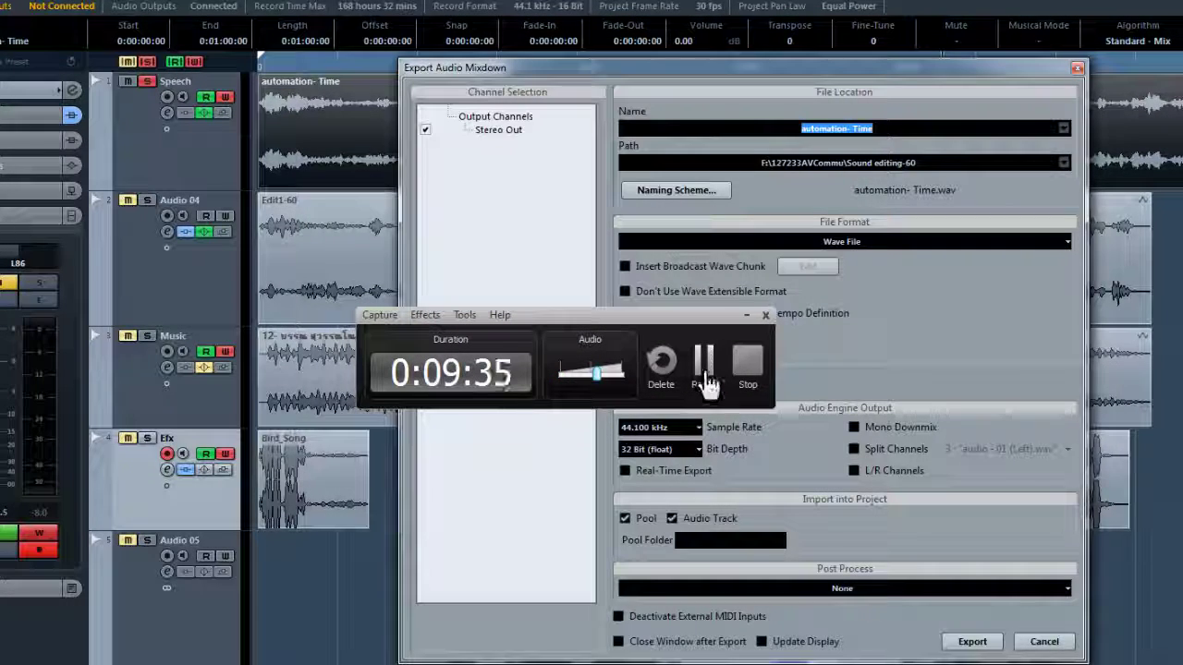